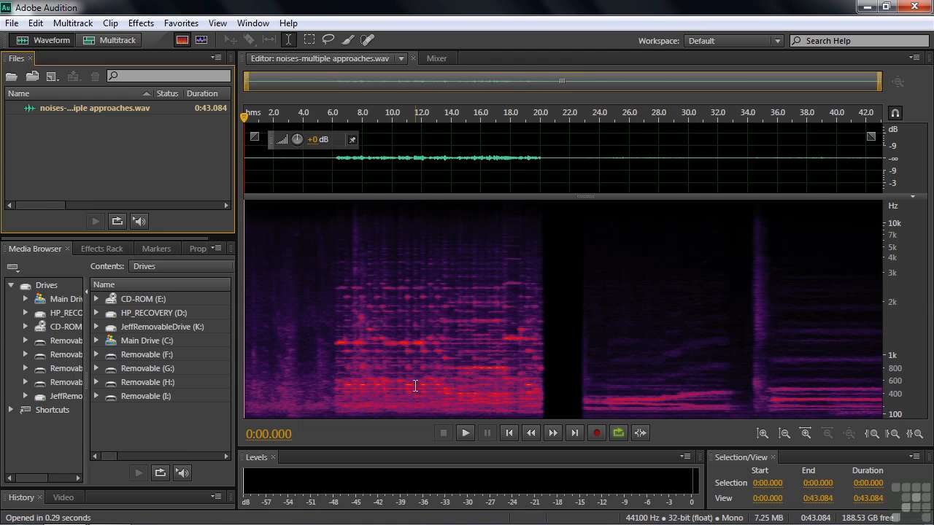
- Play the recording from the 6-second mark, where the music begins, for a few seconds
double_click(53, 134)
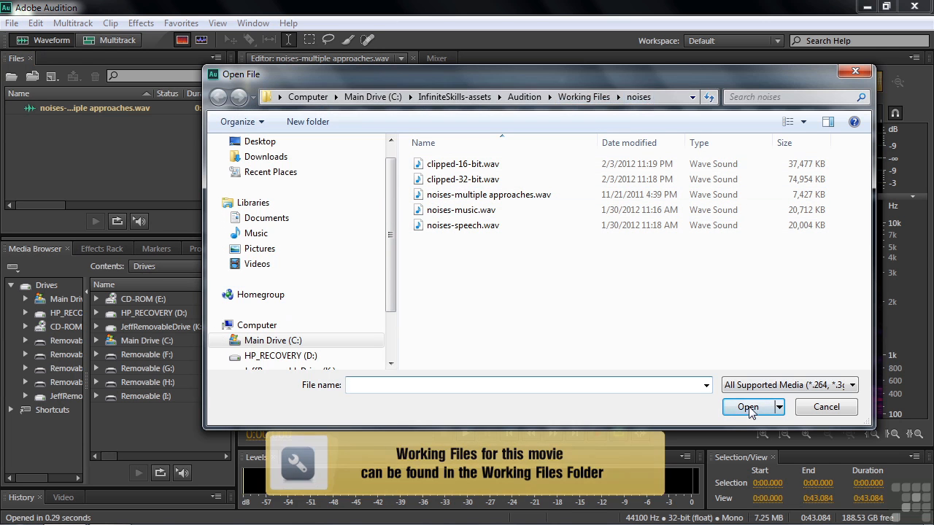
key(Escape)
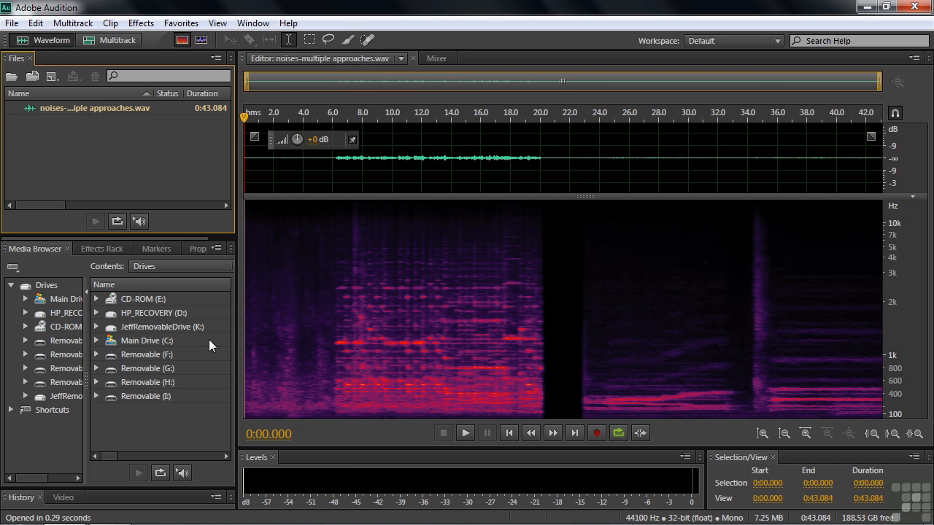
click(333, 371)
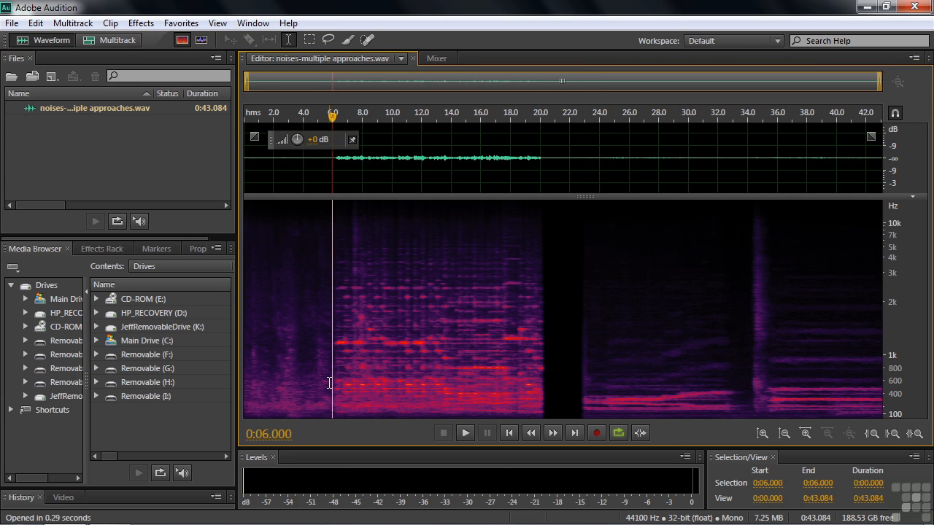
key(space)
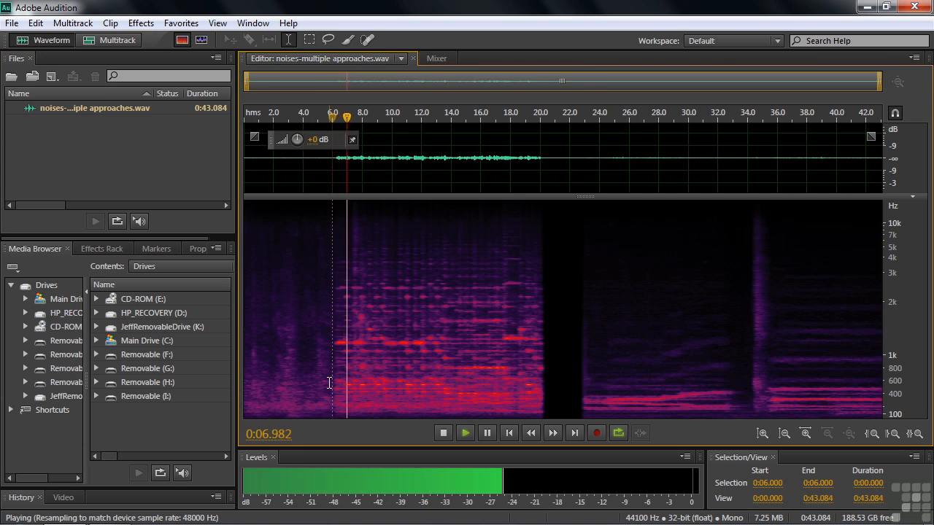
key(space)
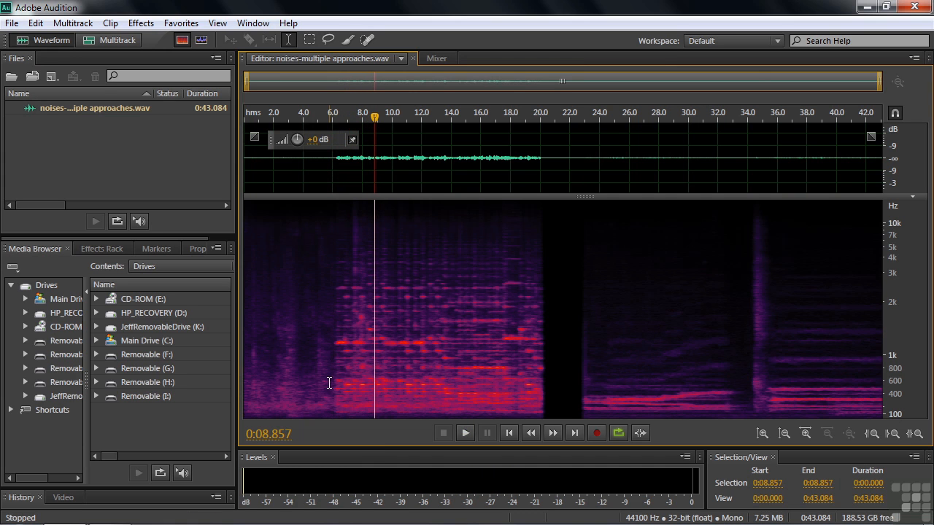
- Amplify the whole file and play the louder result from about 5 seconds
drag(314, 141, 349, 153)
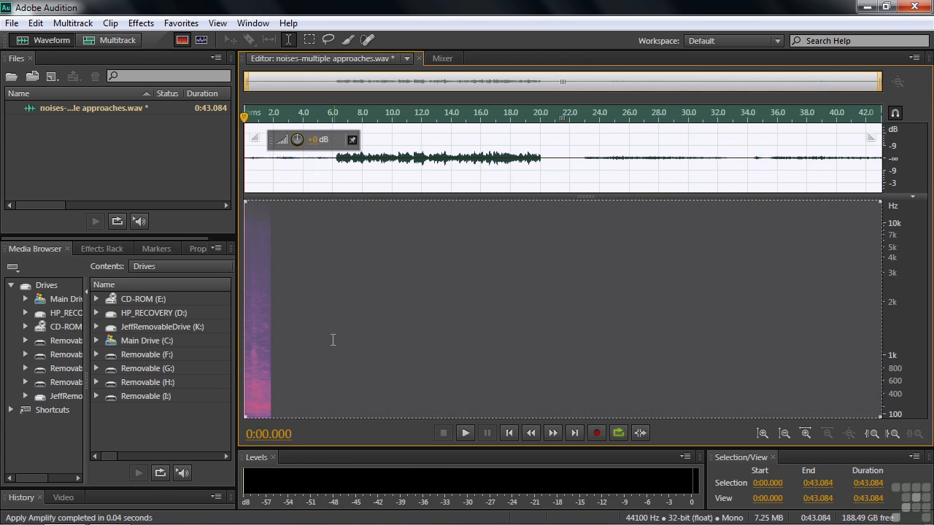
click(319, 347)
key(space)
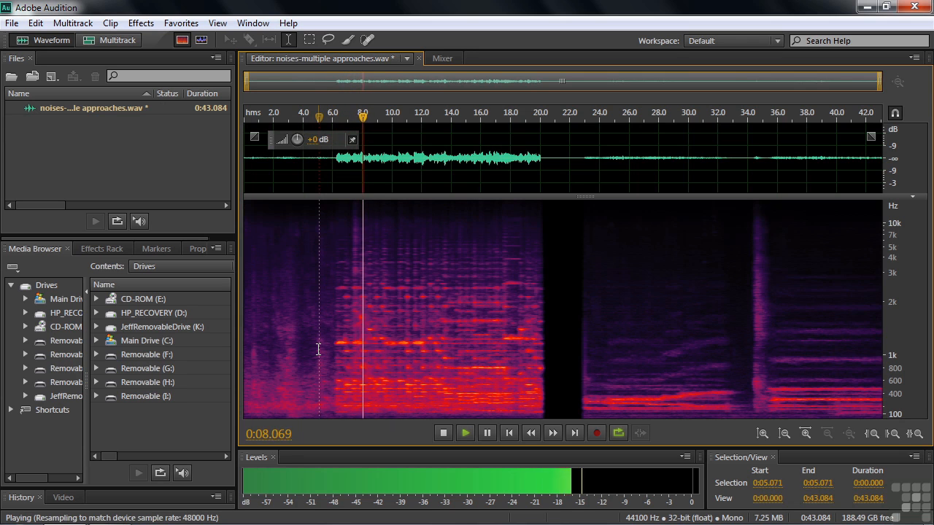
key(space)
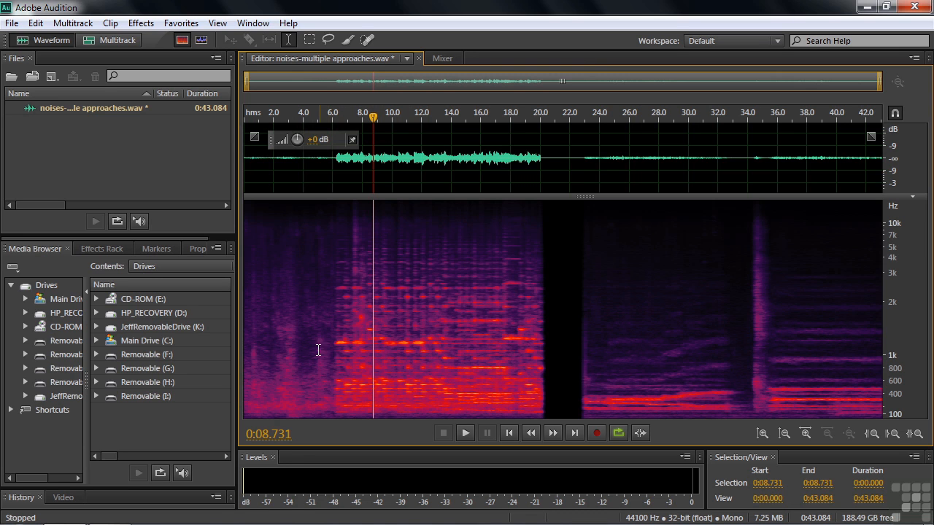
- Open the Noise Reduction (process) effect and select the noise-only audio from about 3.6 to 5.6 seconds
click(141, 24)
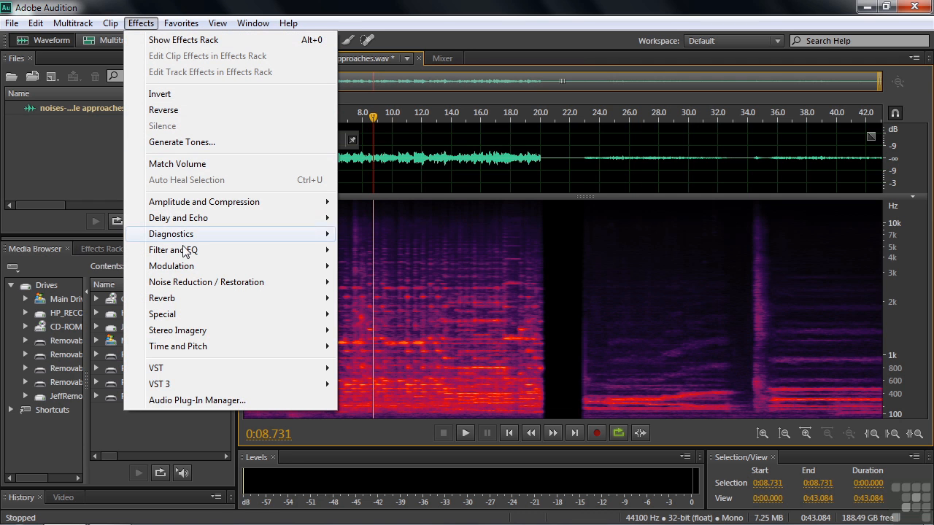
mouse_move(188, 283)
click(370, 298)
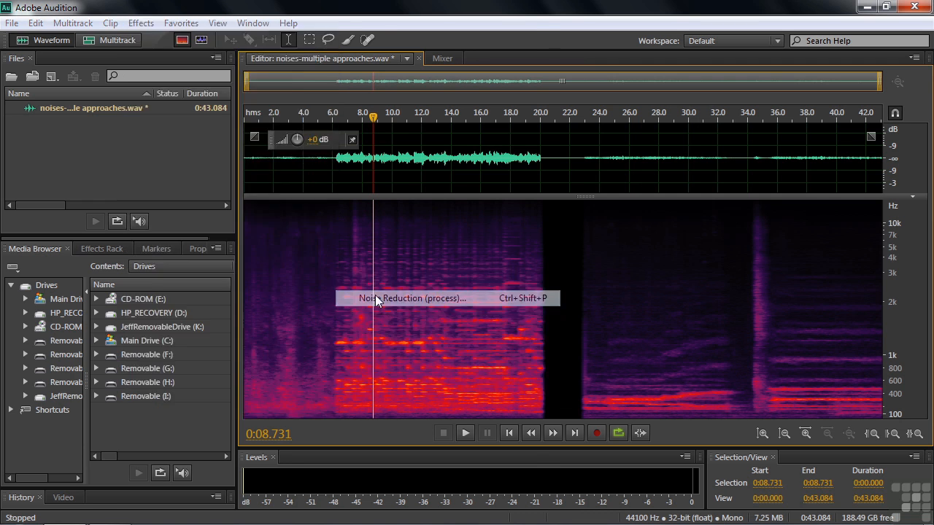
drag(348, 14, 800, 17)
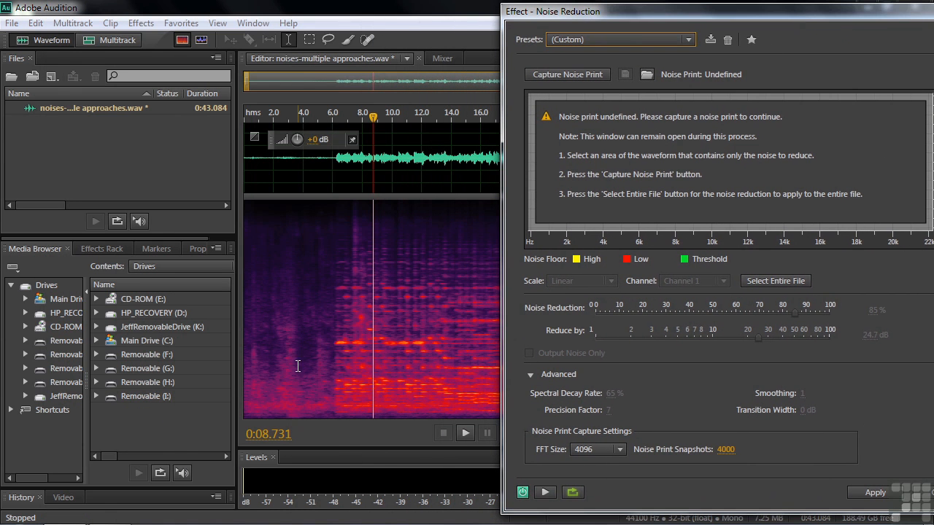
drag(298, 367, 327, 362)
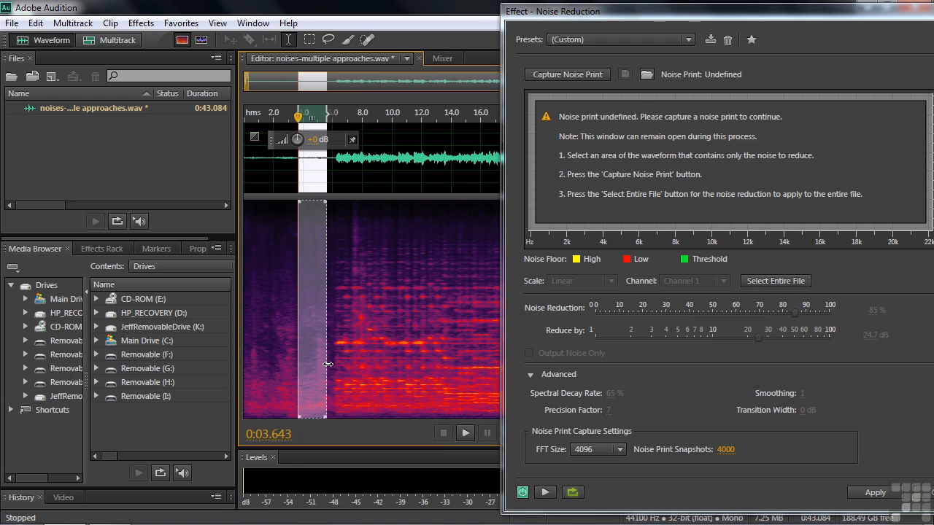
- Listen to the selected noise-only section and capture it as the noise print
click(715, 22)
drag(715, 18, 685, 522)
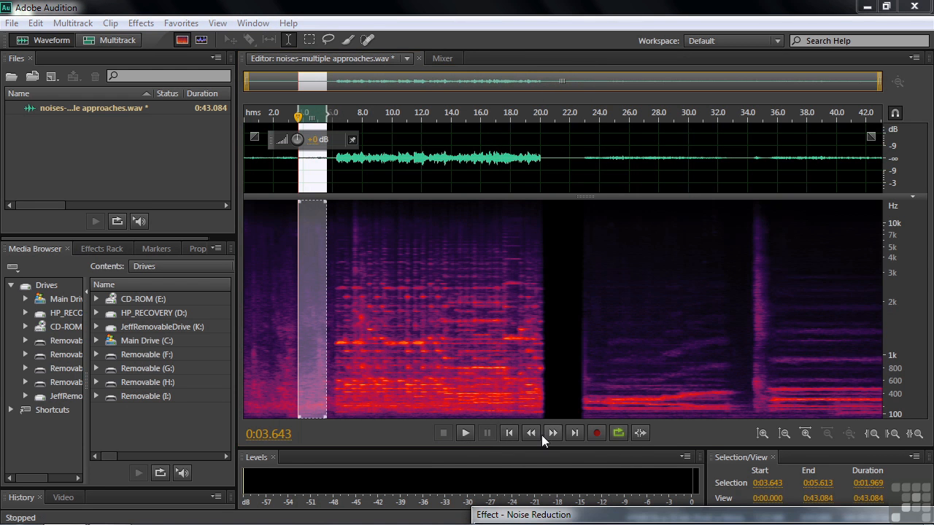
click(464, 433)
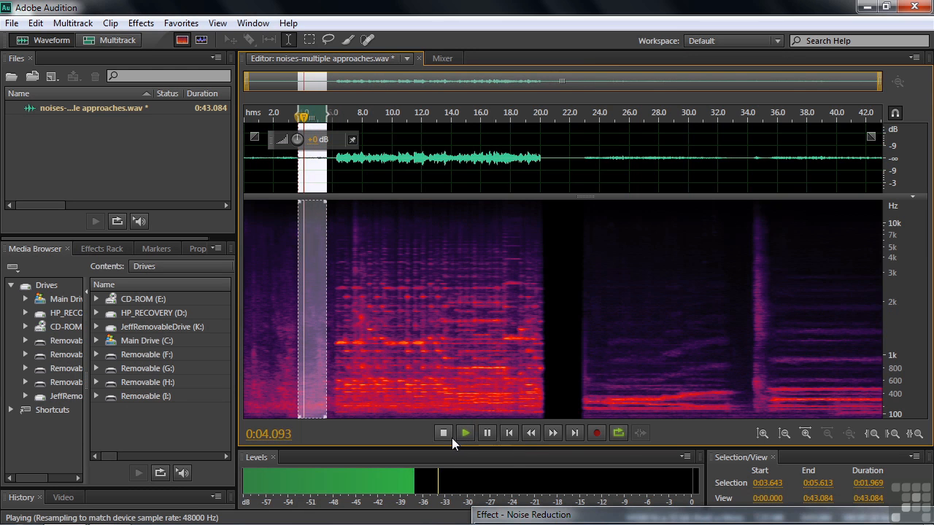
click(443, 434)
drag(725, 517, 684, 24)
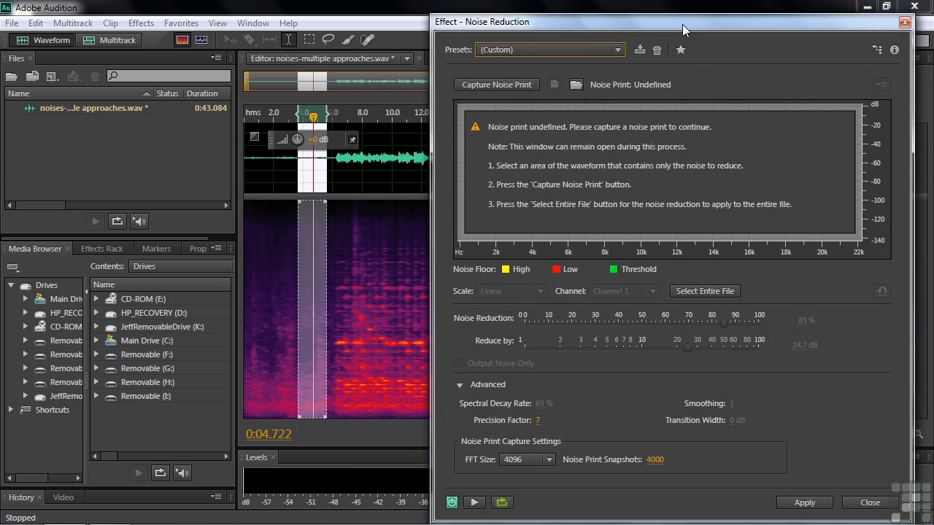
click(509, 87)
- Select the audio from about 3.3 to 21.1 seconds so it covers the noise lead-in and all of the music
drag(677, 28, 933, 42)
click(279, 376)
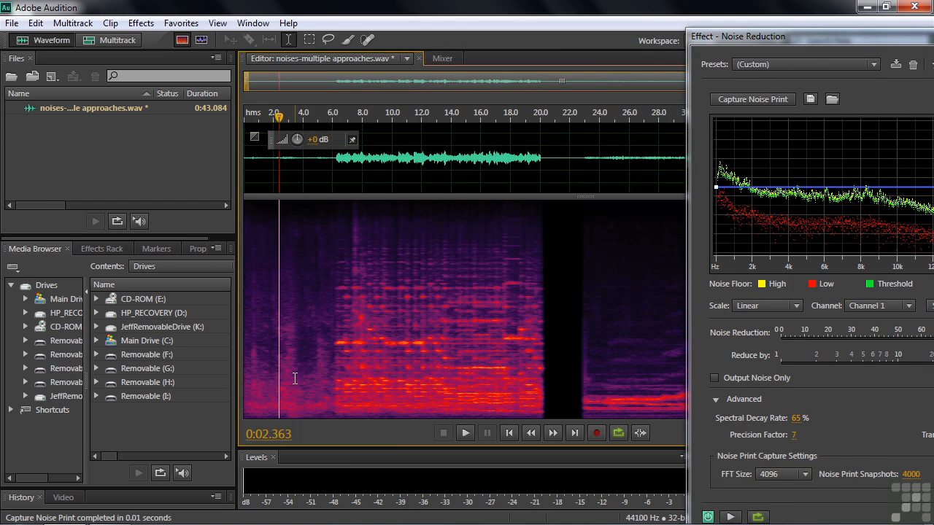
drag(294, 377, 518, 383)
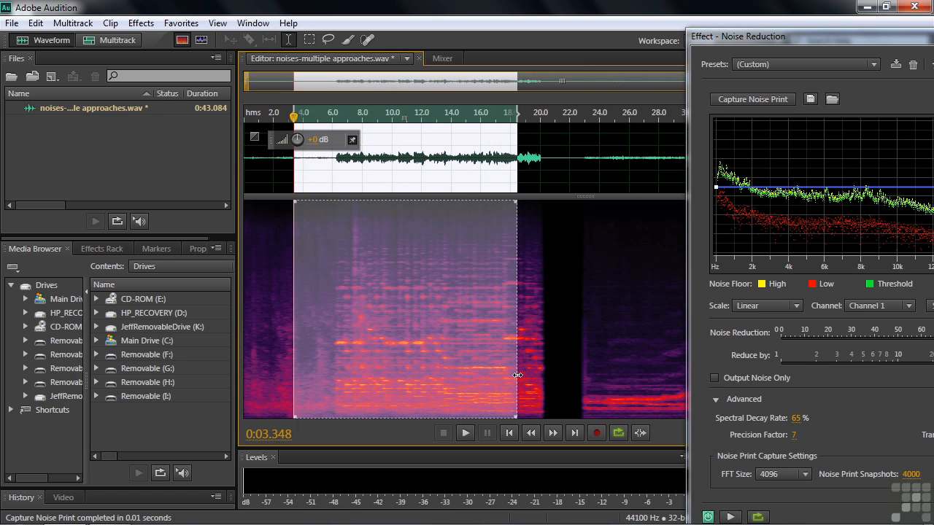
drag(518, 375, 557, 378)
- Preview the noise reduction, set Noise Reduction to 79% and Reduce by to 17.5 dB, and apply it to the selection
drag(910, 43, 511, 18)
click(333, 491)
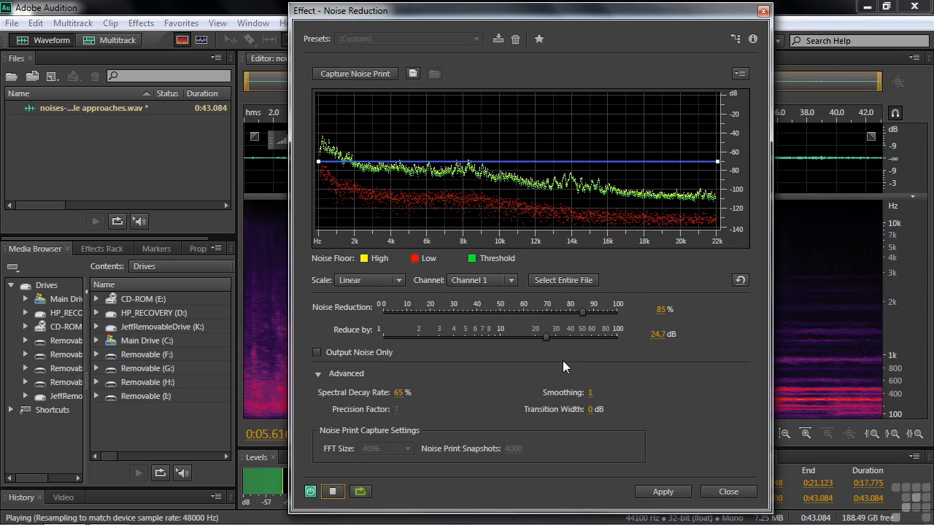
drag(559, 336, 548, 335)
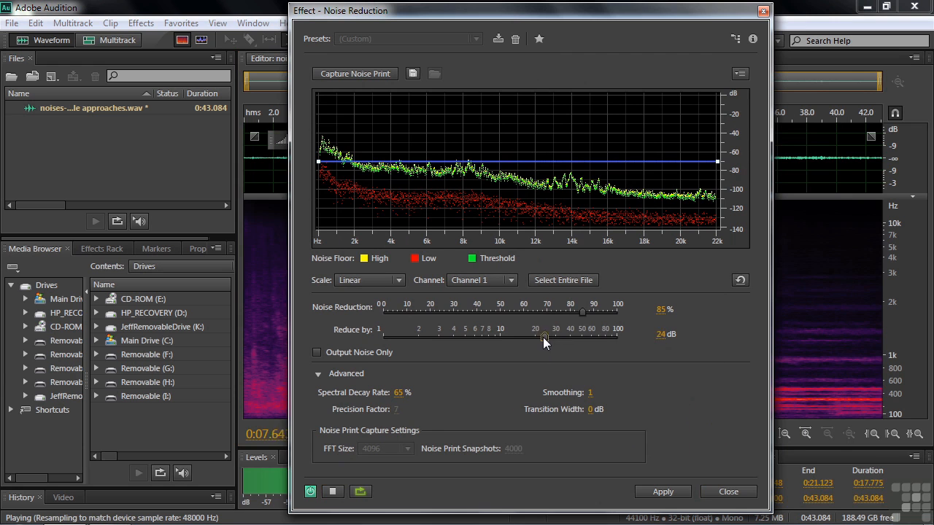
drag(583, 311, 527, 336)
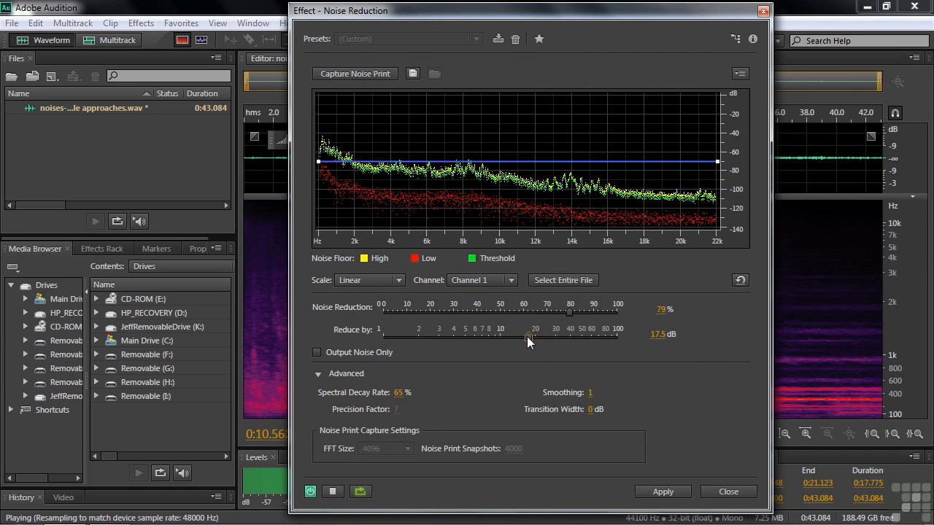
click(663, 493)
- Listen to the cleaned audio in short stretches, starting from about 4.5 seconds, to check for remaining unwanted sounds
click(292, 319)
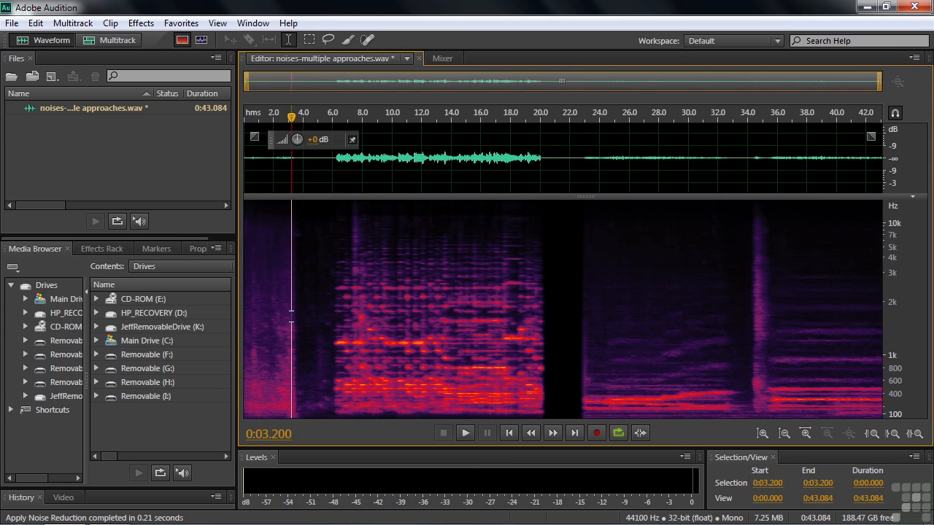
click(310, 326)
key(space)
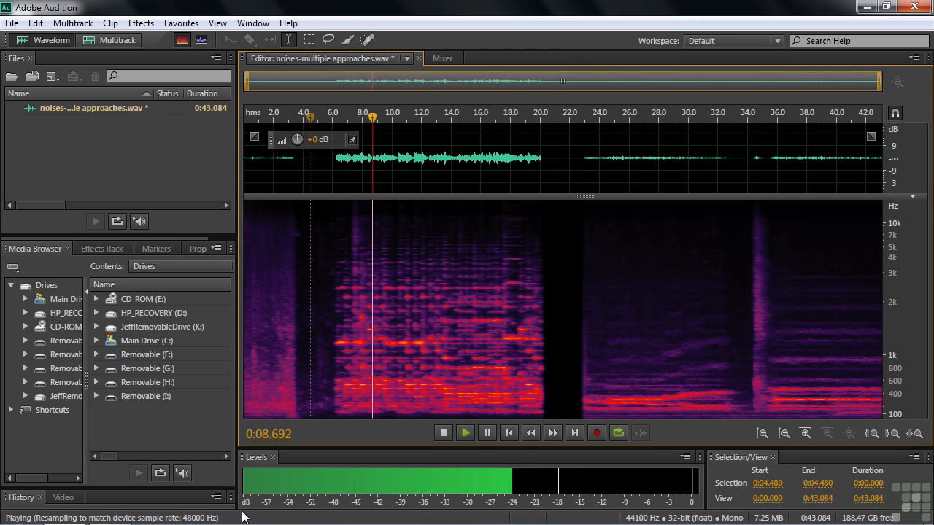
key(space)
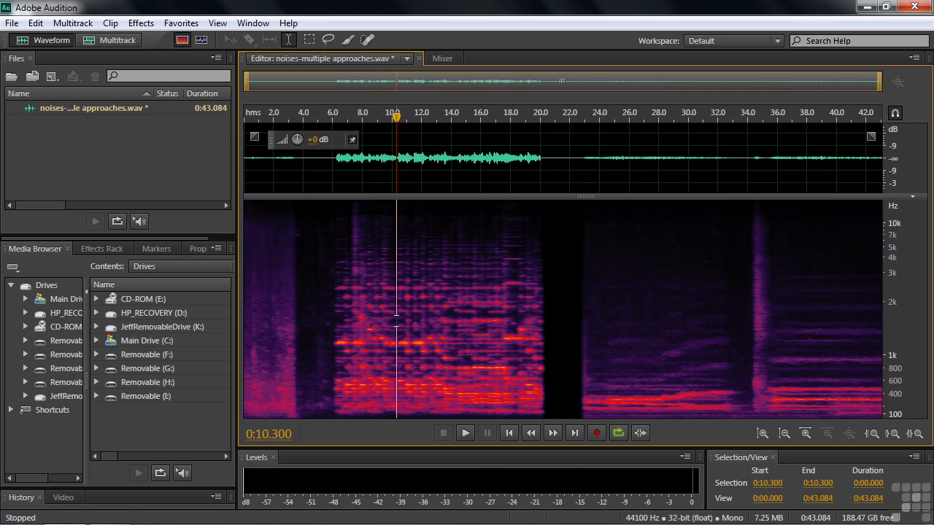
key(space)
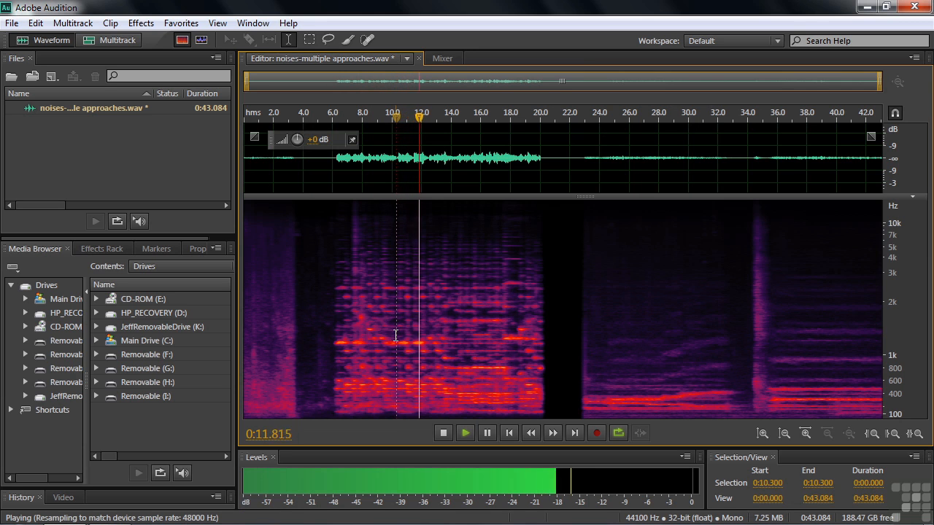
key(space)
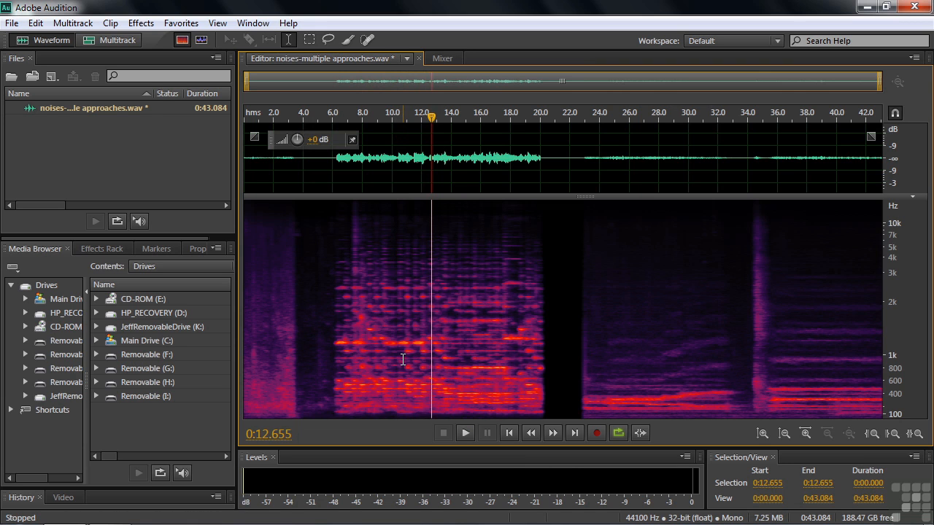
key(space)
key(space)
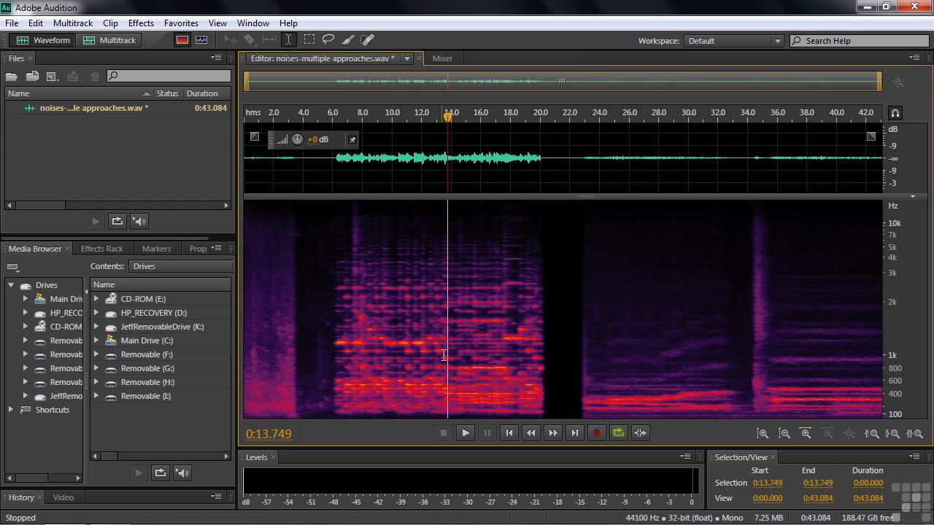
- Replay the music from the 6-second mark and add a marker at about 10.27 seconds
click(333, 340)
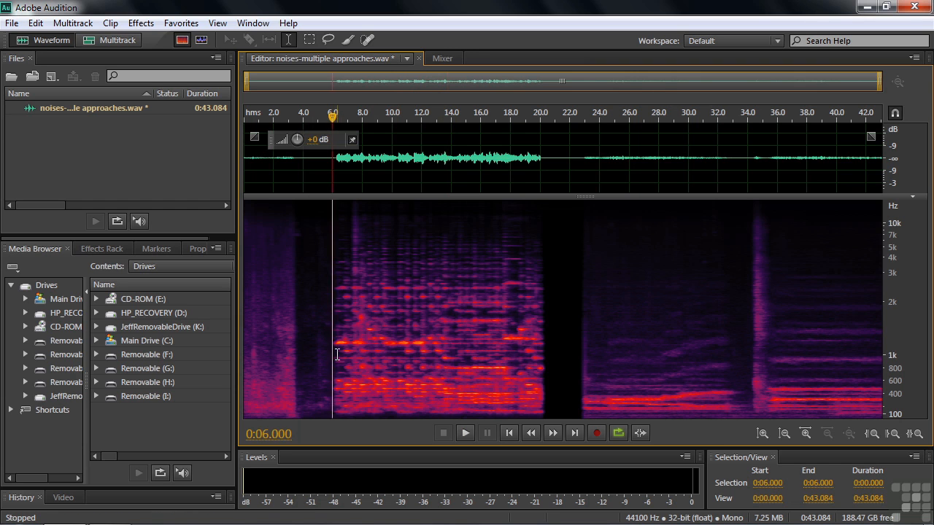
key(space)
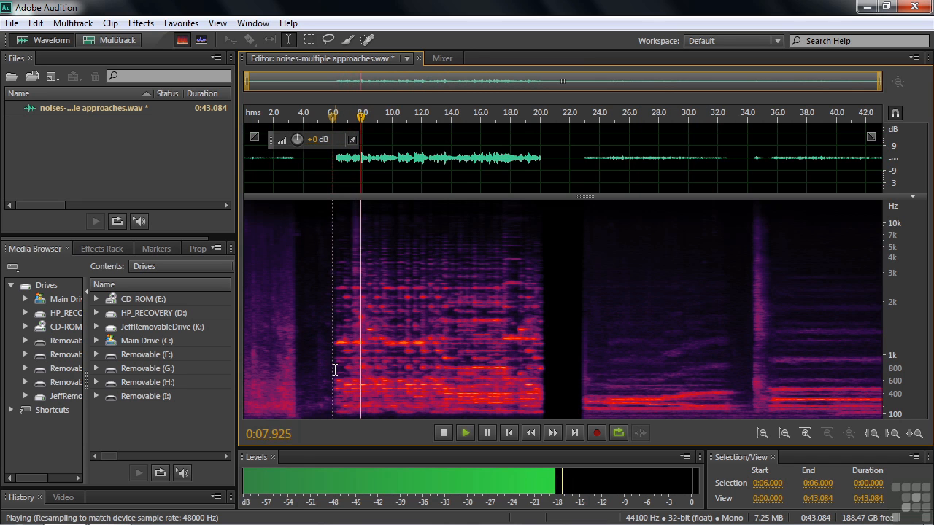
key(space)
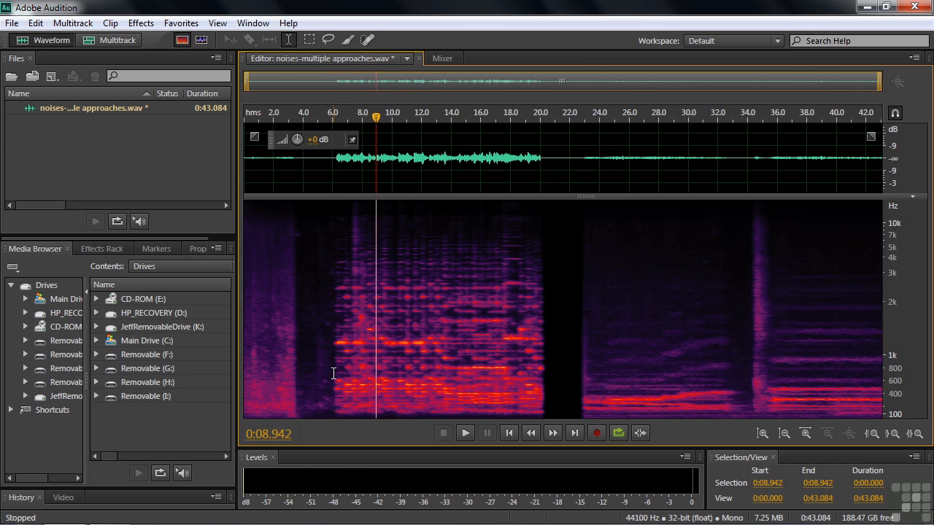
click(334, 354)
key(space)
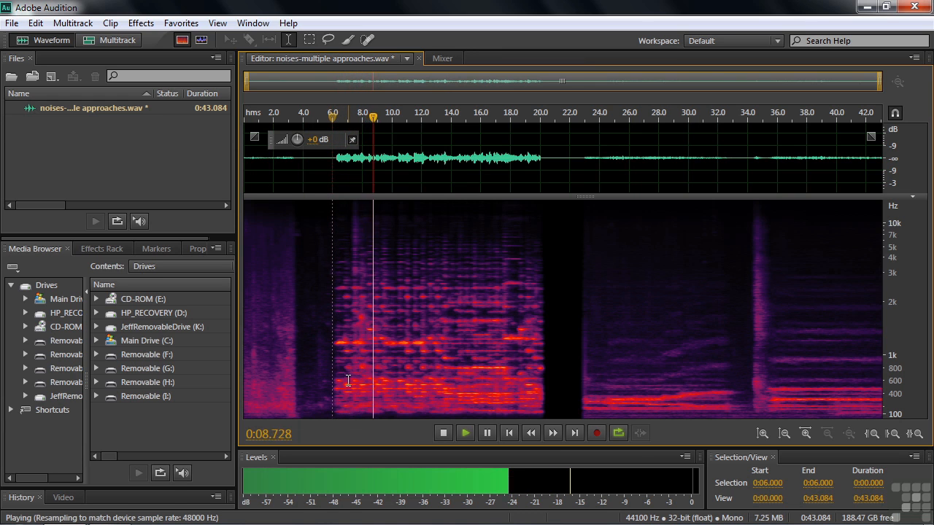
key(space)
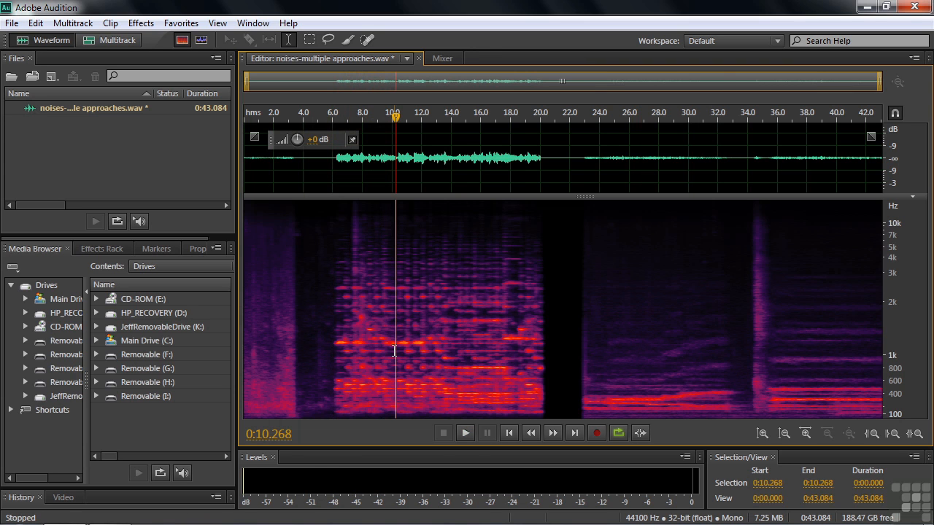
key(m)
- Play on from the first marker and add a second marker at about 12.75 seconds
key(space)
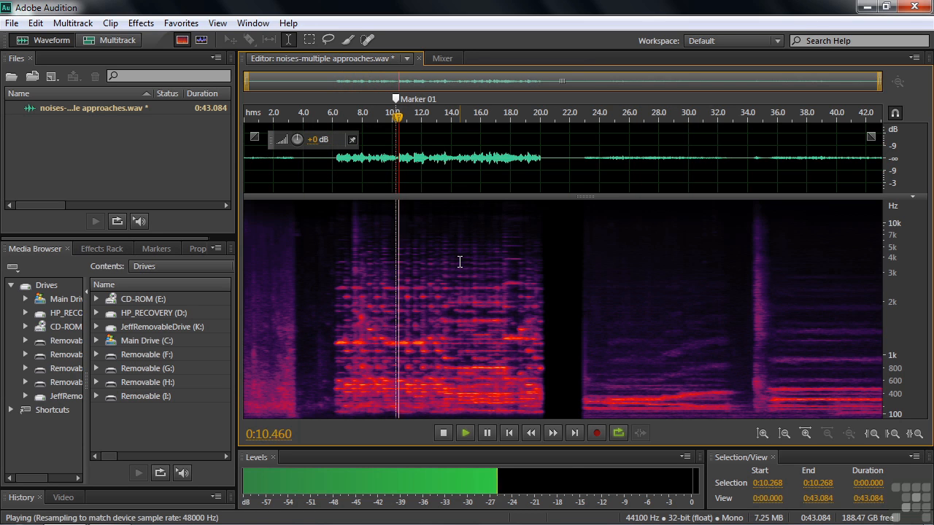
key(space)
mouse_move(438, 119)
mouse_down()
mouse_move(423, 118)
mouse_move(435, 118)
mouse_up()
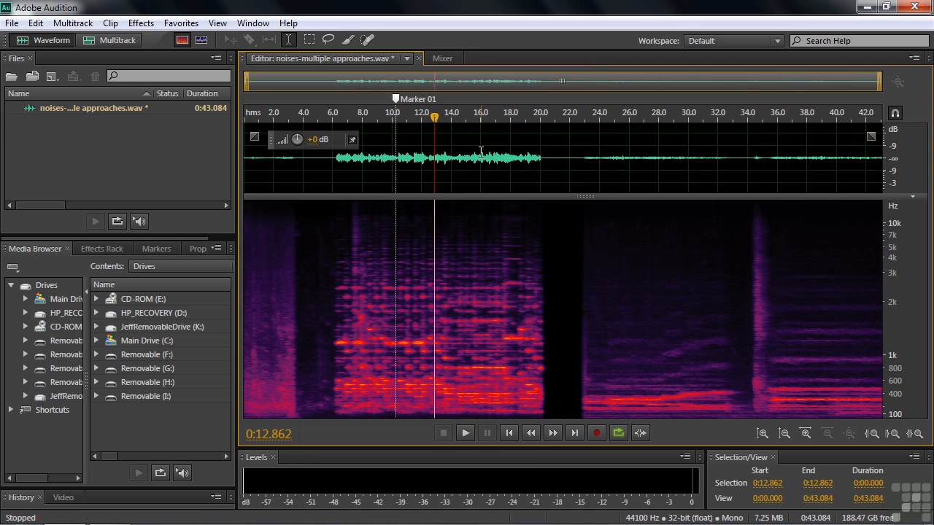
key(Left)
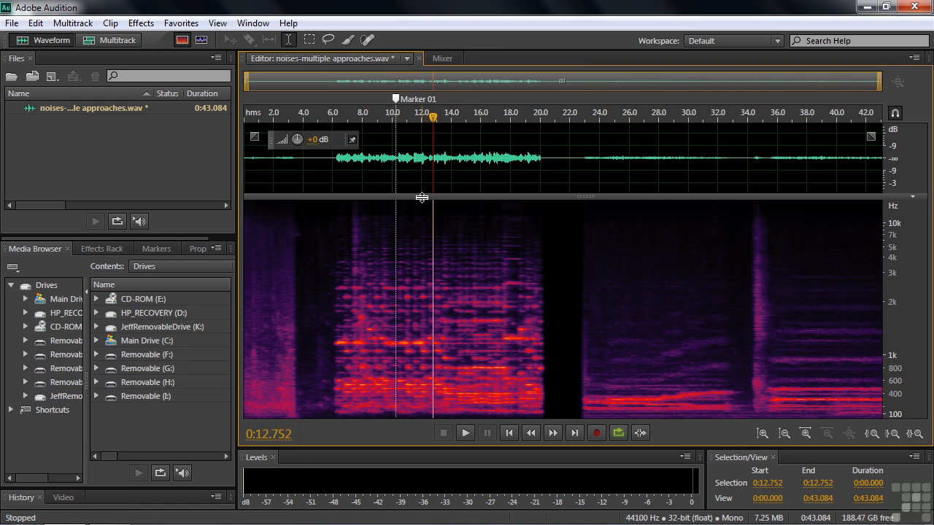
key(m)
- Zoom in to about 5.2 to 18.7 seconds around both markers and place the playhead at about 9.7 seconds
drag(322, 124, 400, 125)
drag(500, 137, 521, 138)
click(454, 292)
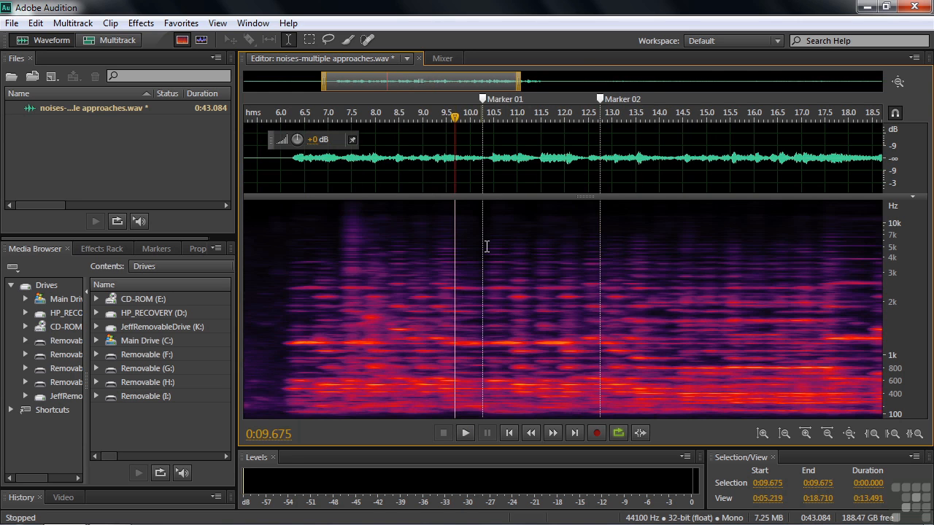
- Replay the music around the first marker and move that marker to about 10.35 seconds
key(space)
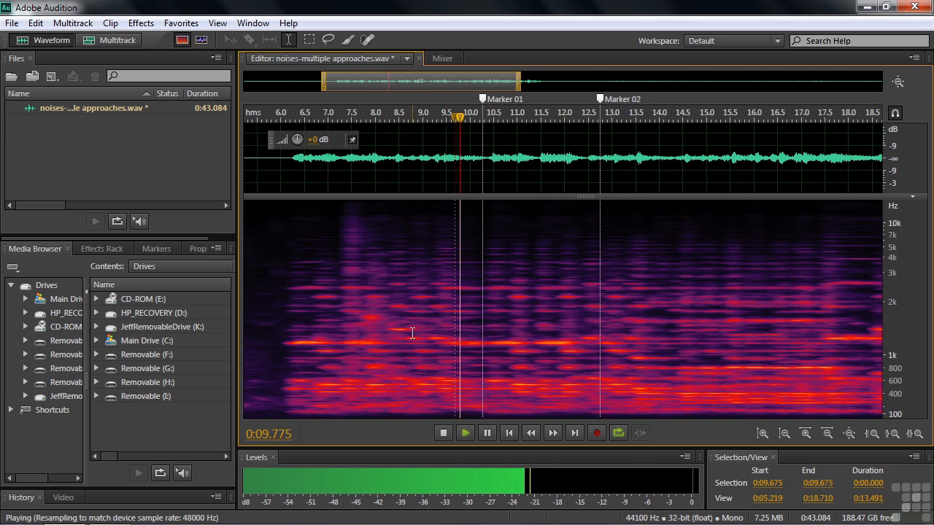
key(space)
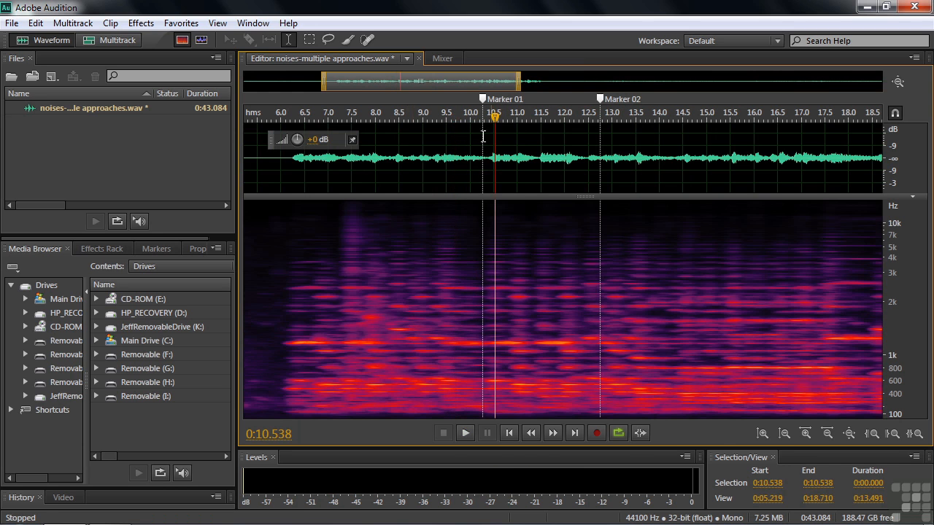
click(400, 251)
key(space)
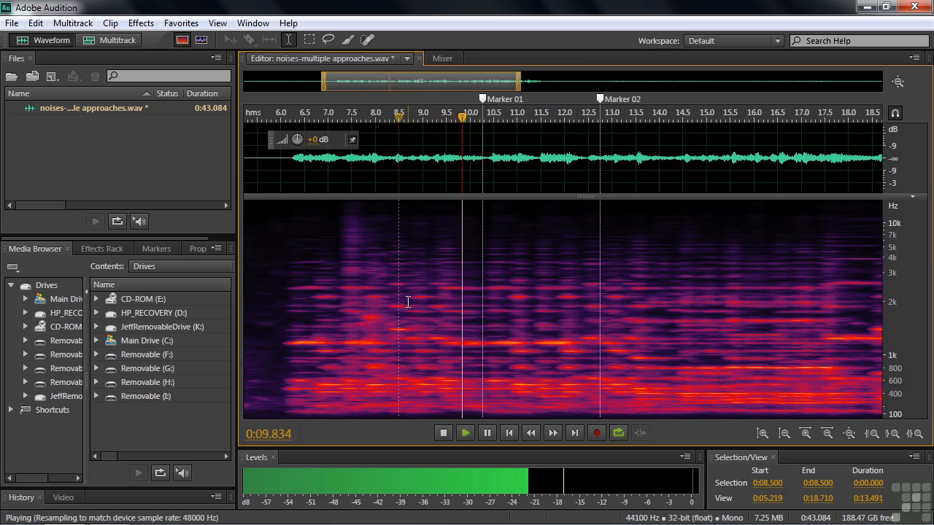
key(space)
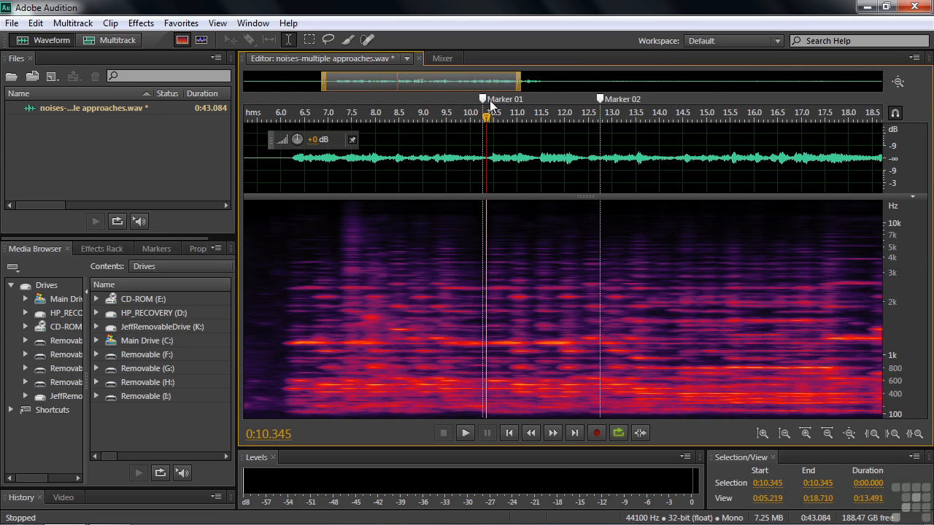
drag(482, 100, 486, 100)
- Copy the audio between the two markers, from about 10.35 to 12.75 seconds, and place the playhead at about 6.21 seconds
drag(486, 284, 598, 301)
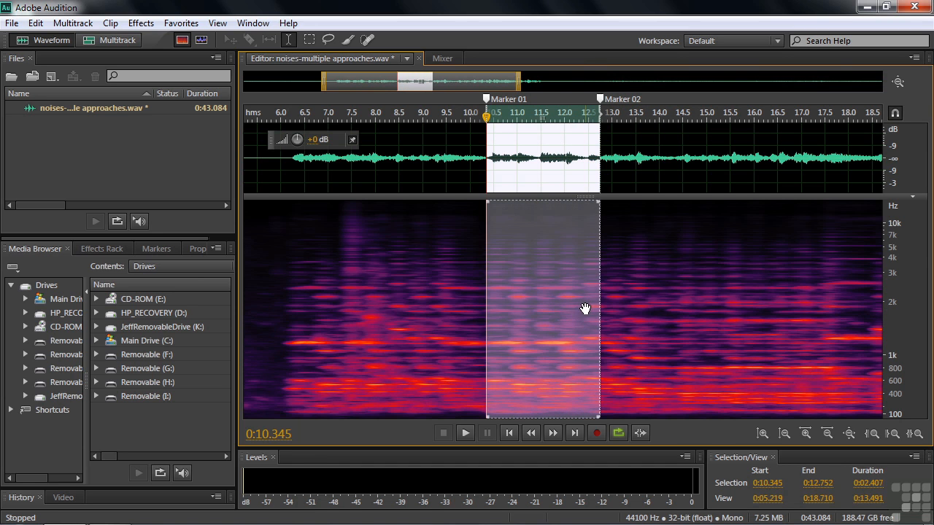
key(ctrl+c)
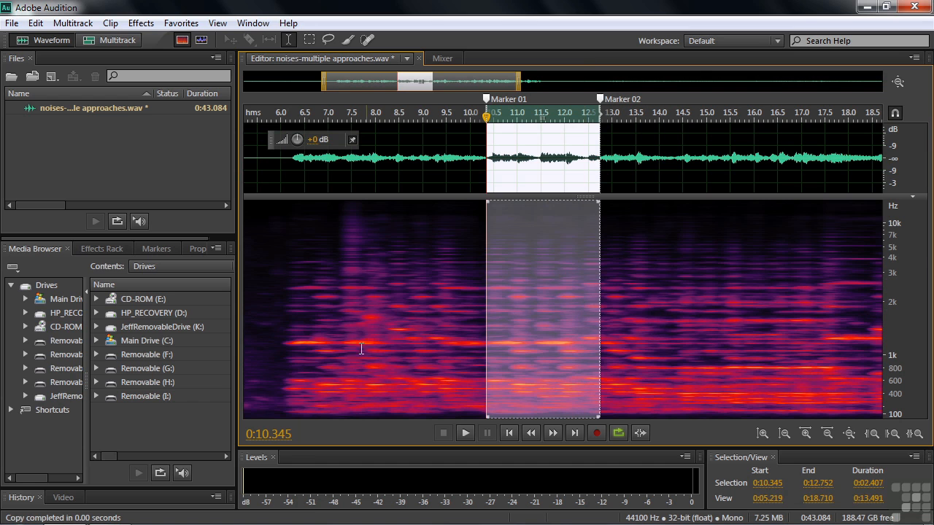
click(289, 332)
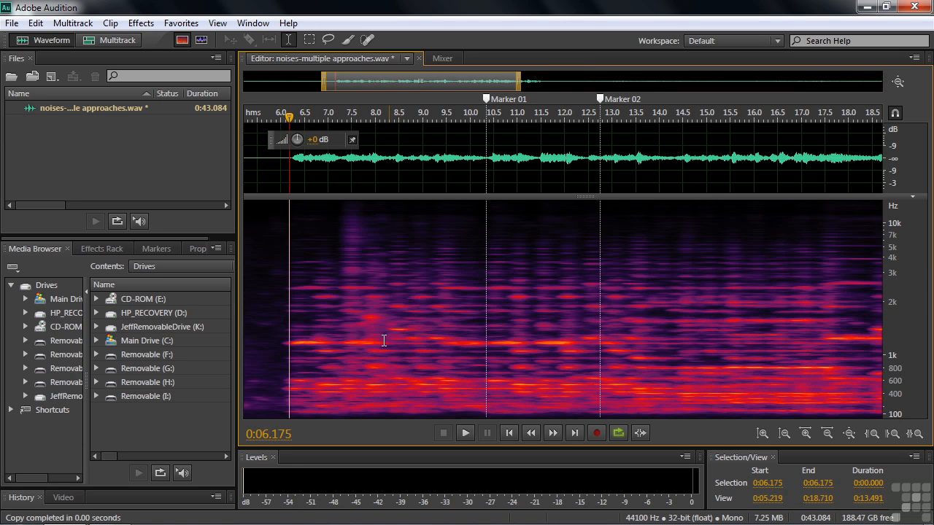
click(289, 343)
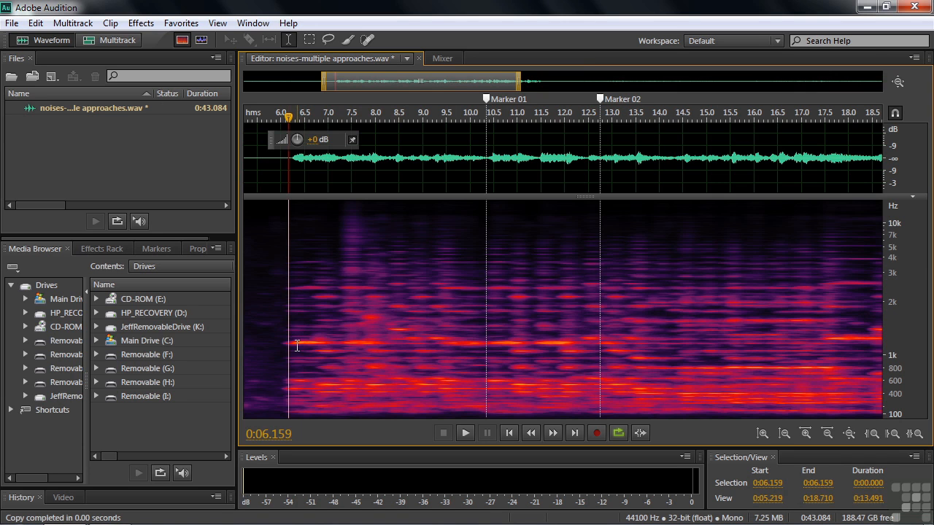
drag(289, 117, 290, 120)
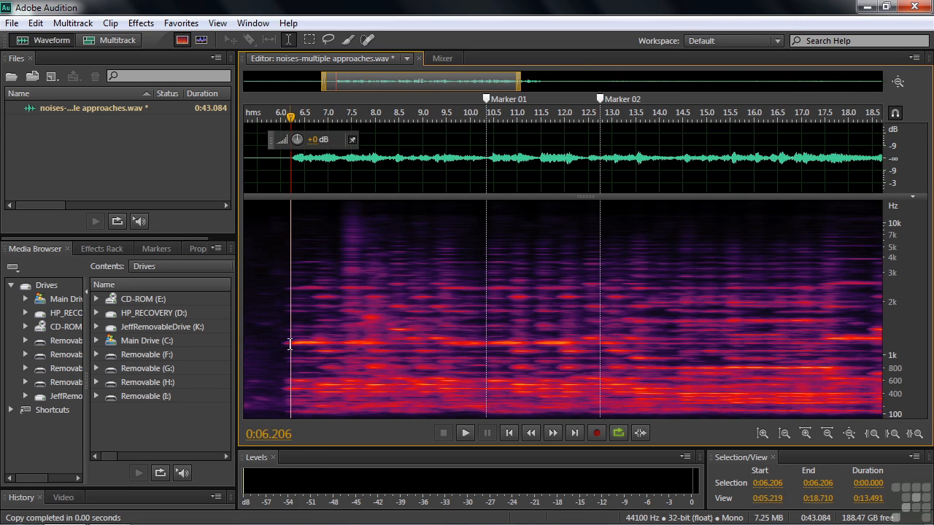
- Mix-paste the copied audio at the playhead with copied audio at 100%, existing audio at 0% and Crossfade enabled
click(30, 25)
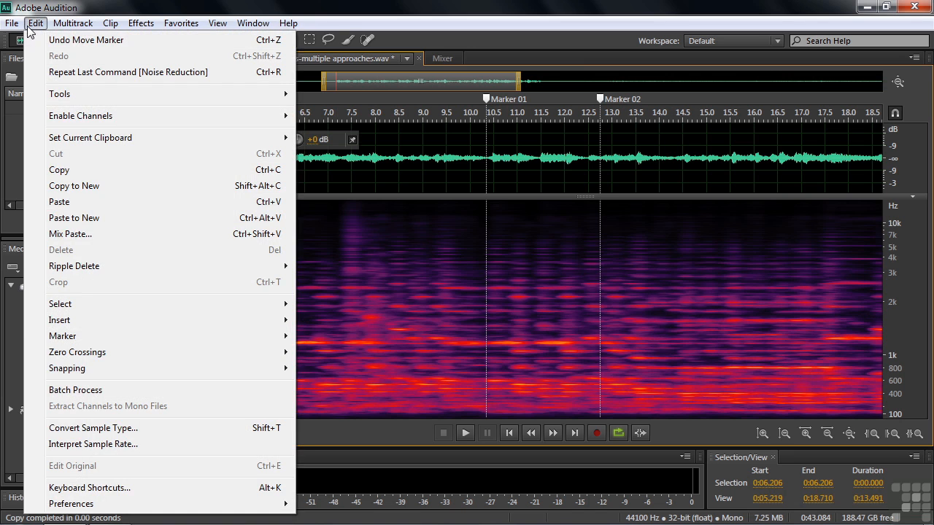
click(80, 234)
drag(519, 179, 737, 159)
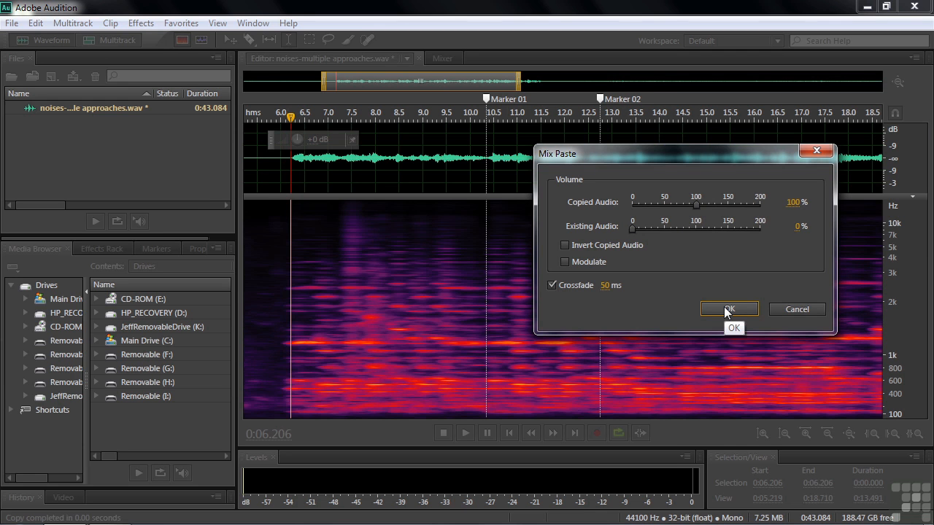
click(726, 309)
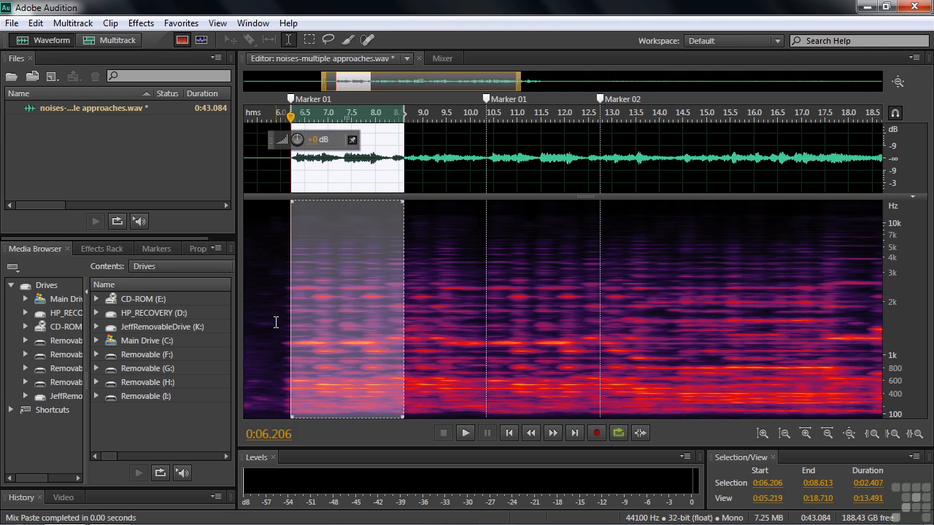
- Listen to the pasted passage from the 6-second mark to check the repair
click(279, 329)
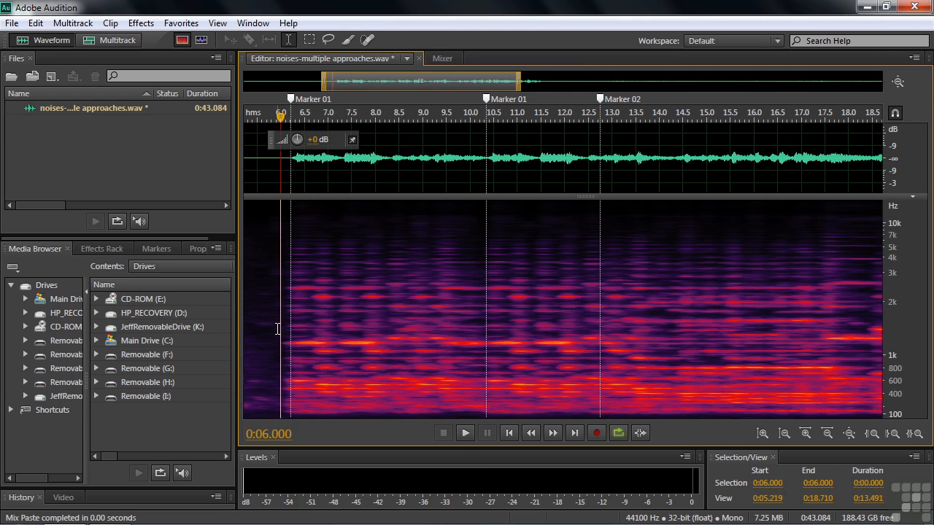
key(space)
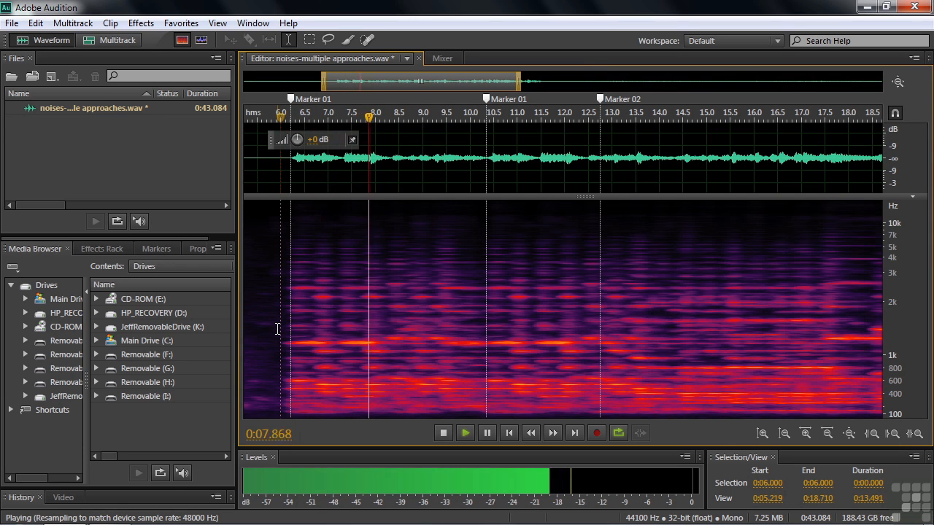
key(space)
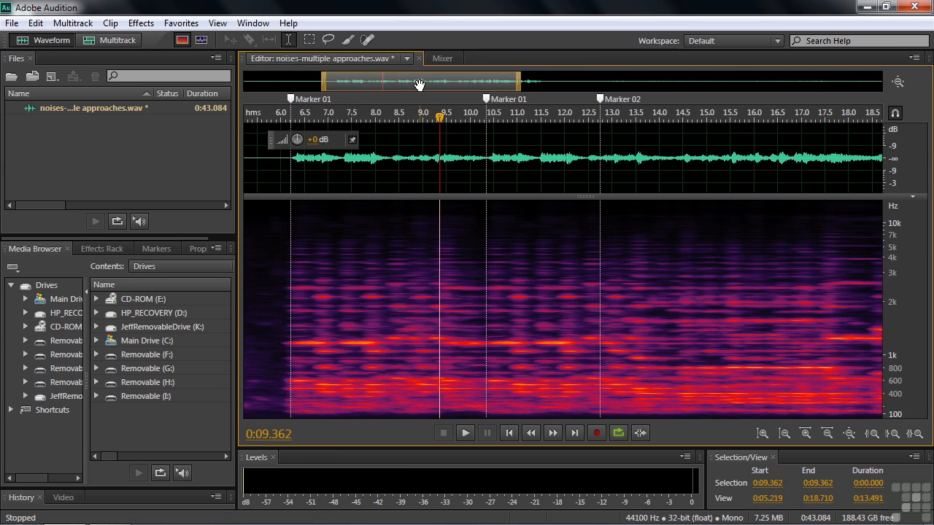
- Listen to the quiet later part of the file from about 29.35 seconds through the noise burst
drag(420, 83, 722, 84)
click(400, 379)
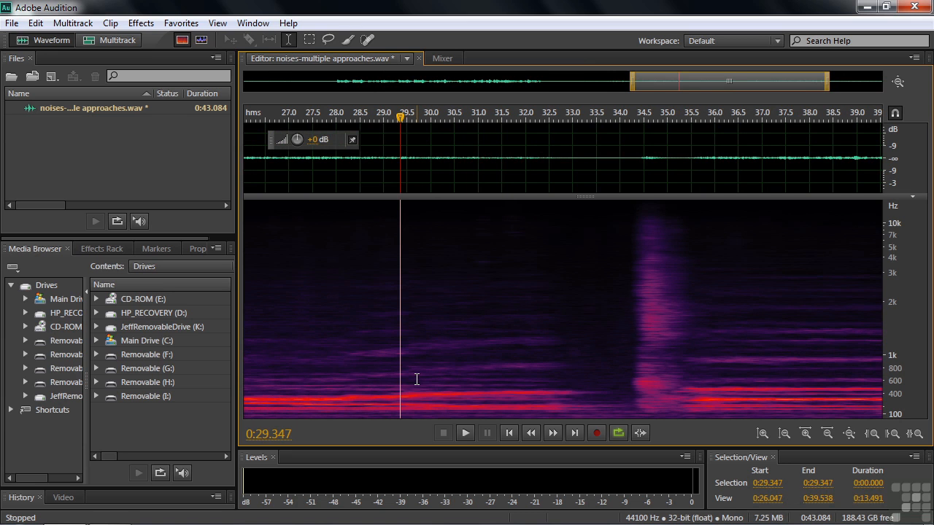
key(space)
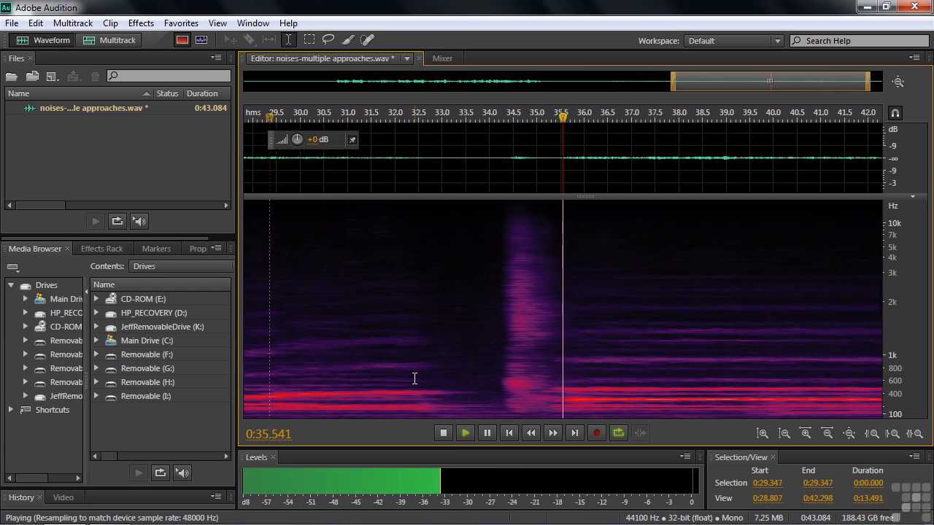
key(space)
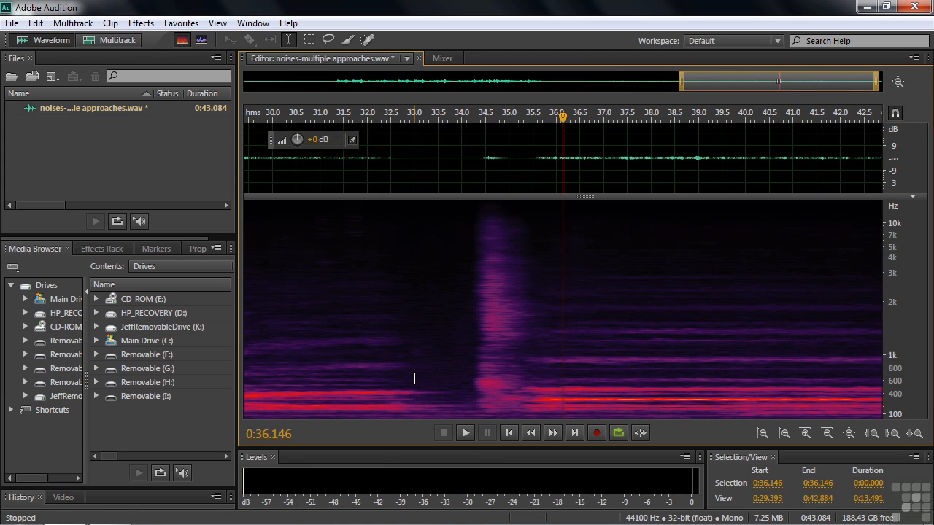
- Replay the noise burst and the music that follows it, starting at about 34.39 seconds
click(562, 401)
click(480, 388)
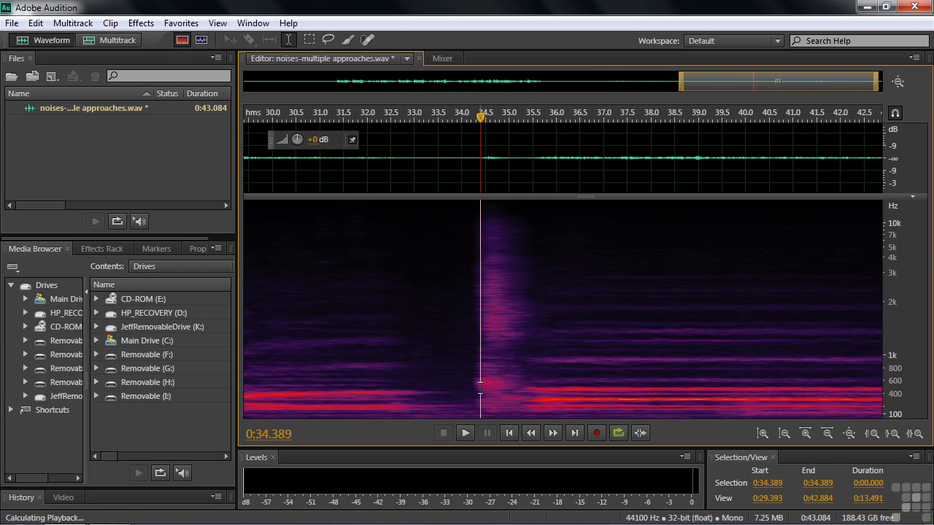
key(space)
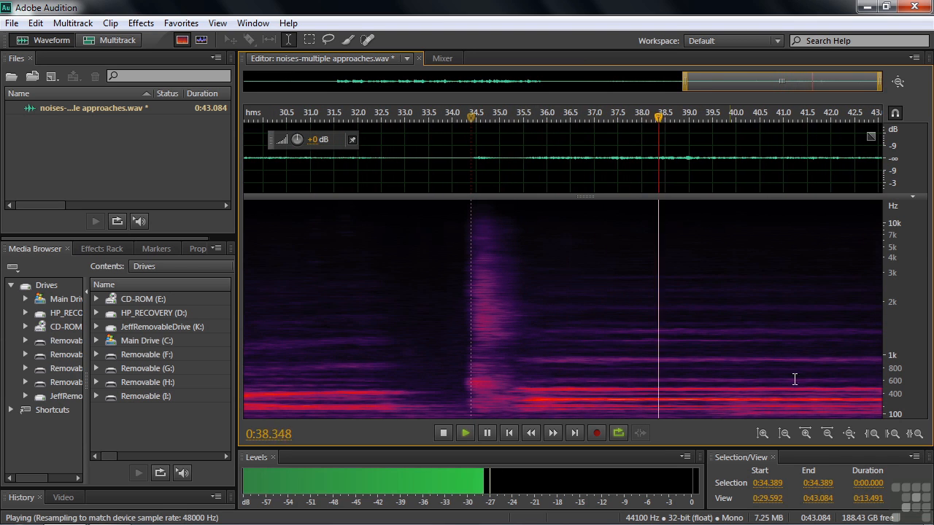
key(space)
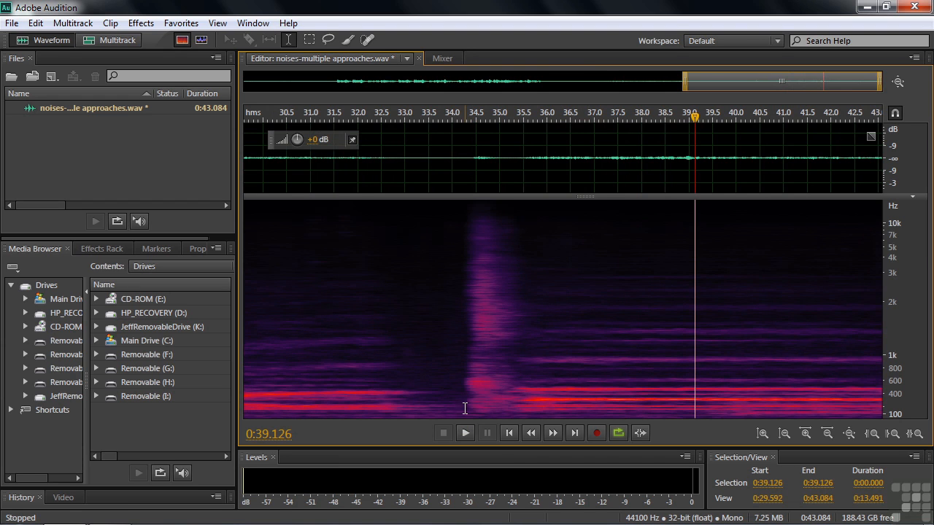
- Silence the noise burst from about 34.26 to 35.84 seconds
drag(465, 412, 540, 425)
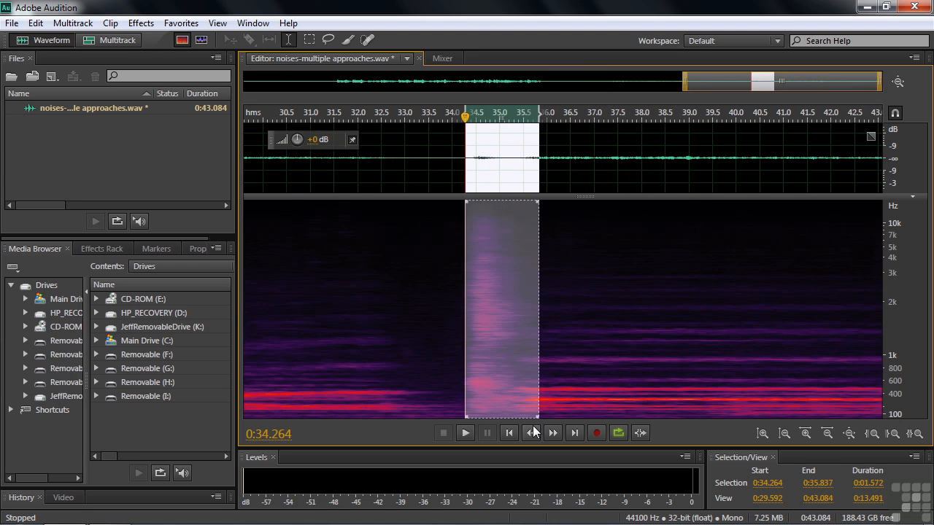
click(141, 22)
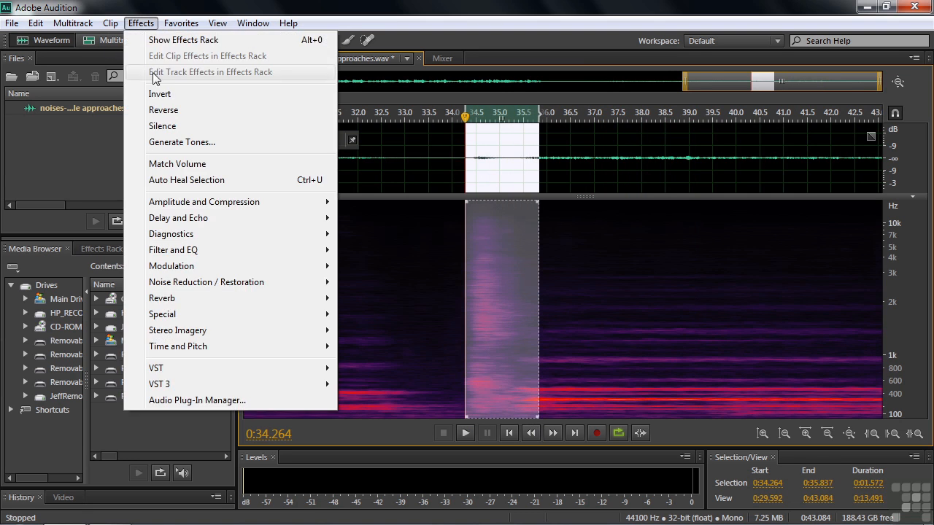
click(165, 129)
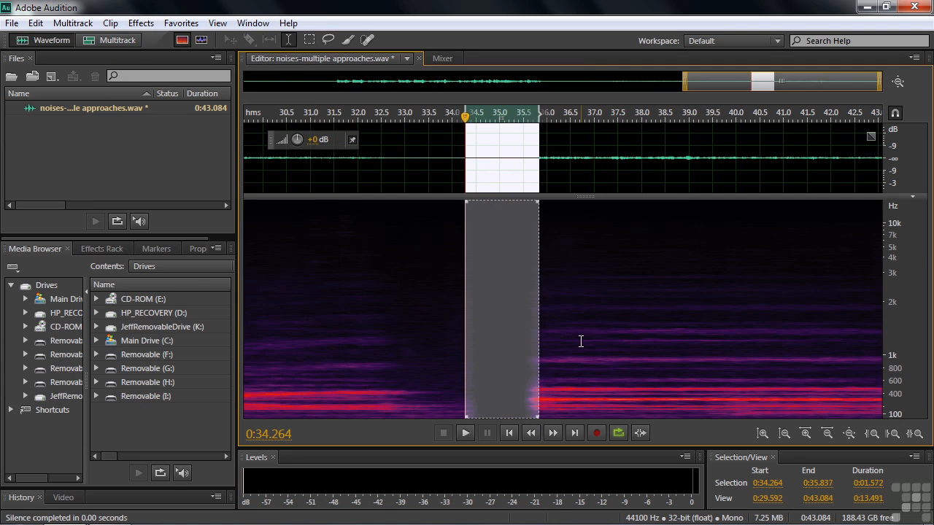
click(387, 367)
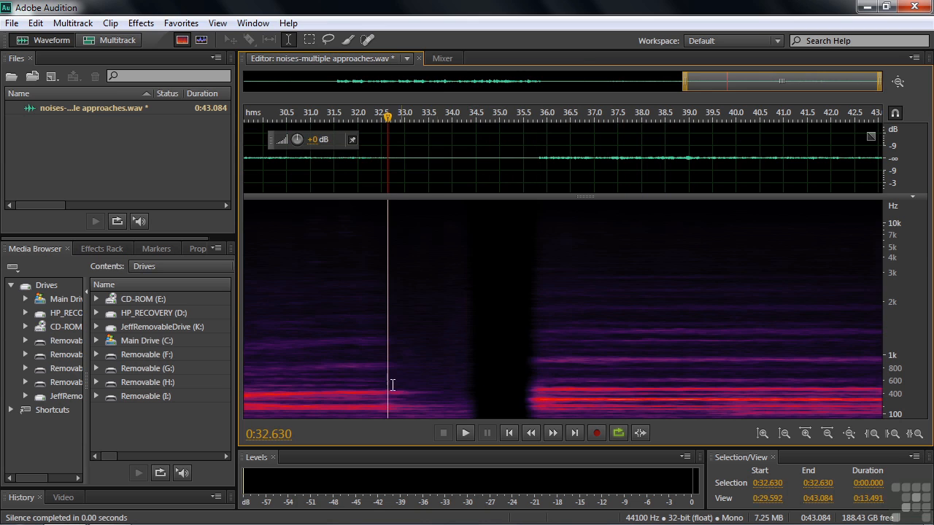
- Apply the Fade Out favorite to the end of the music phrase, from about 32.26 to 34.5 seconds
drag(370, 403, 476, 403)
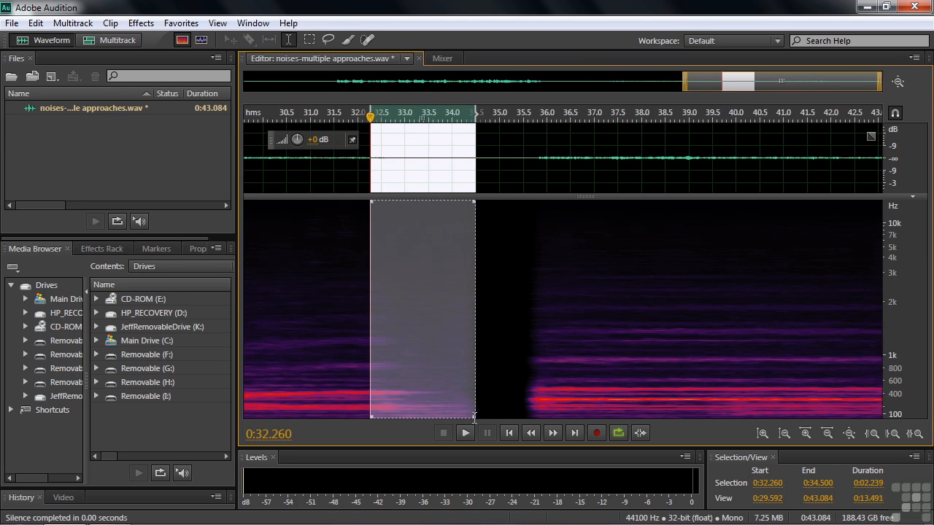
click(184, 24)
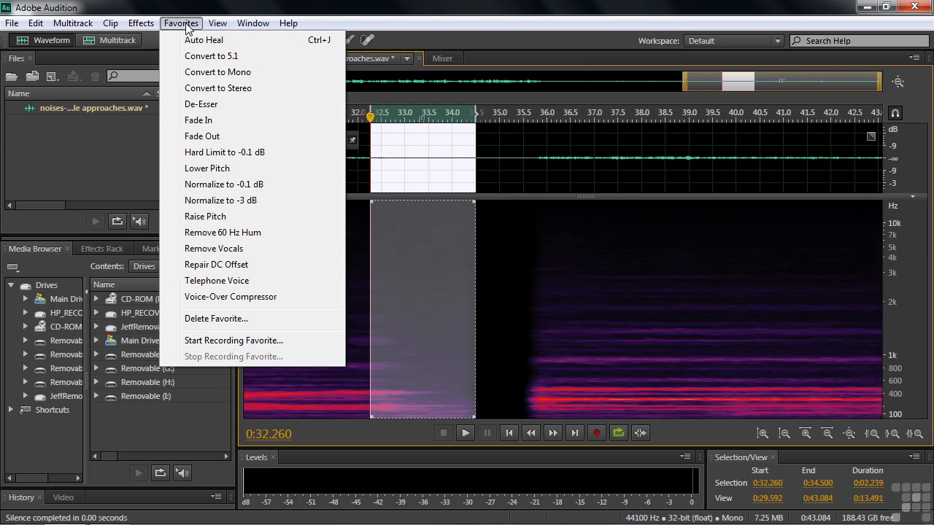
click(210, 138)
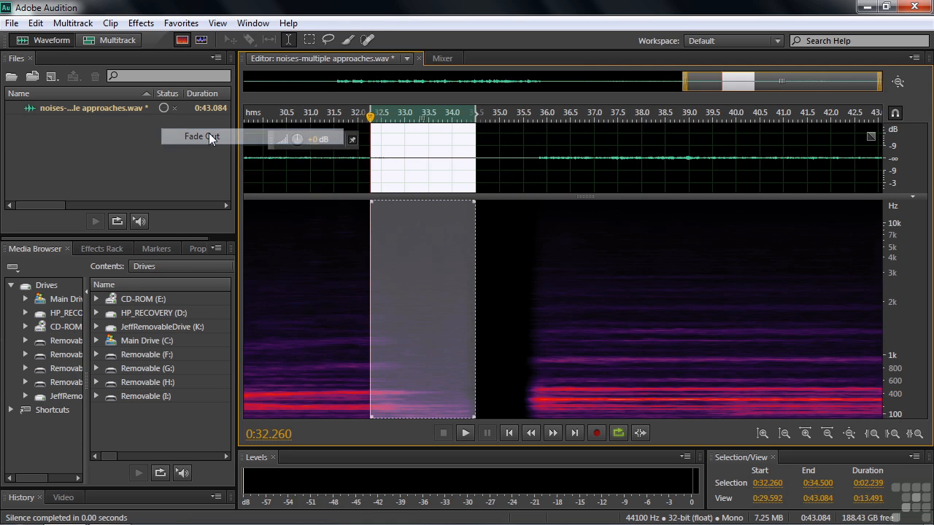
- Listen to the faded ending and the silenced gap, starting at about 30.29 seconds
click(333, 381)
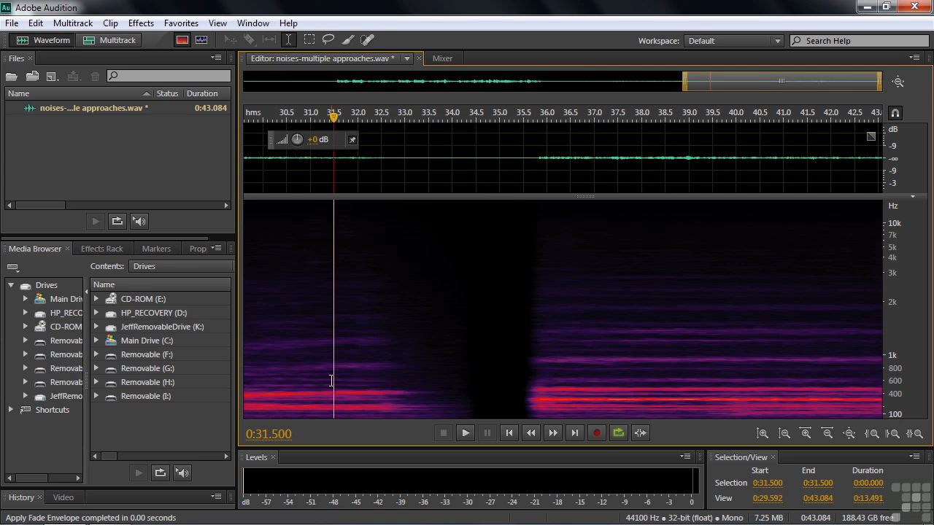
click(276, 377)
key(space)
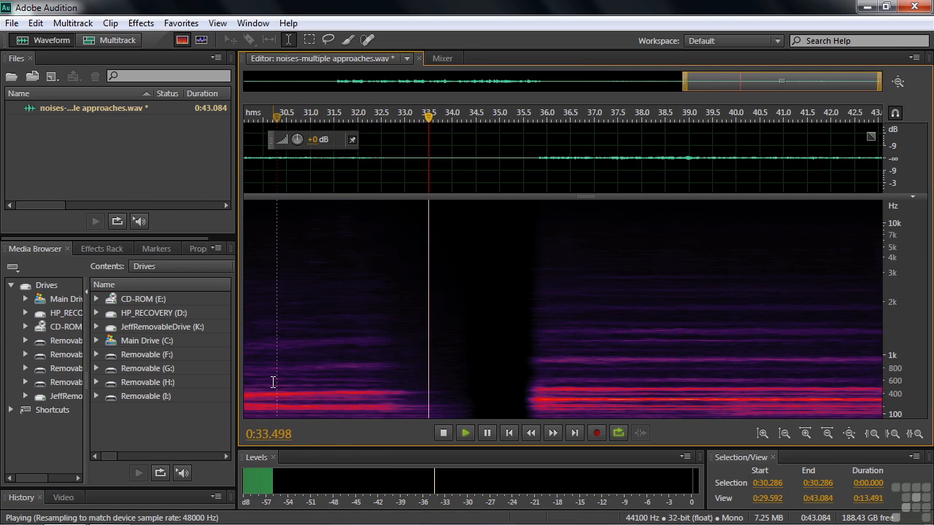
key(space)
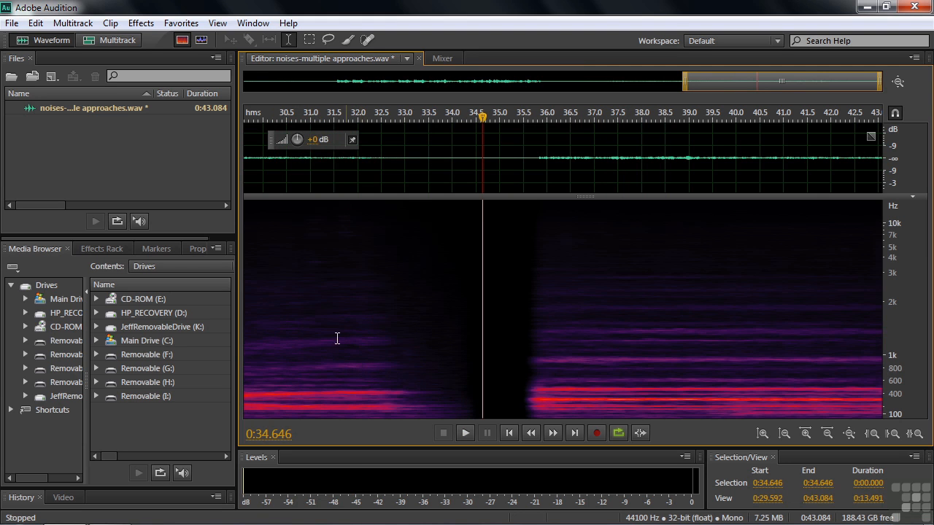
click(143, 23)
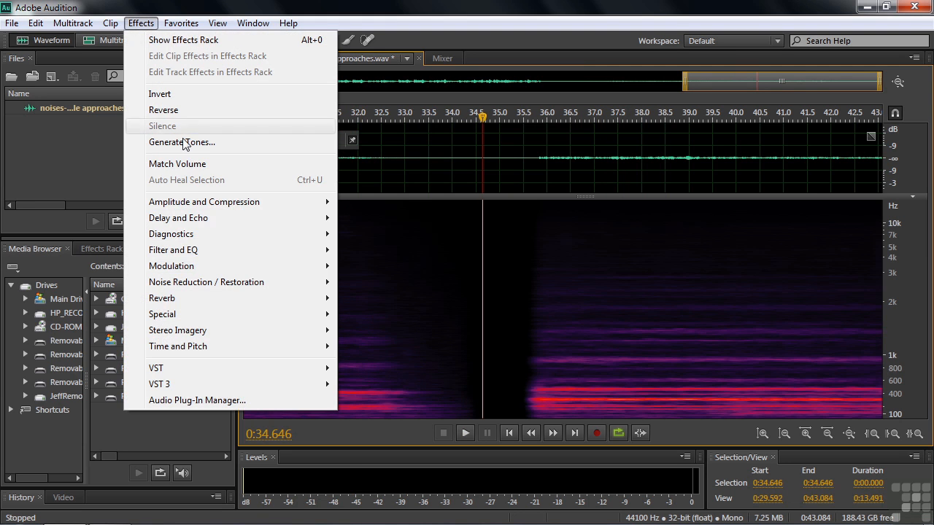
mouse_move(201, 204)
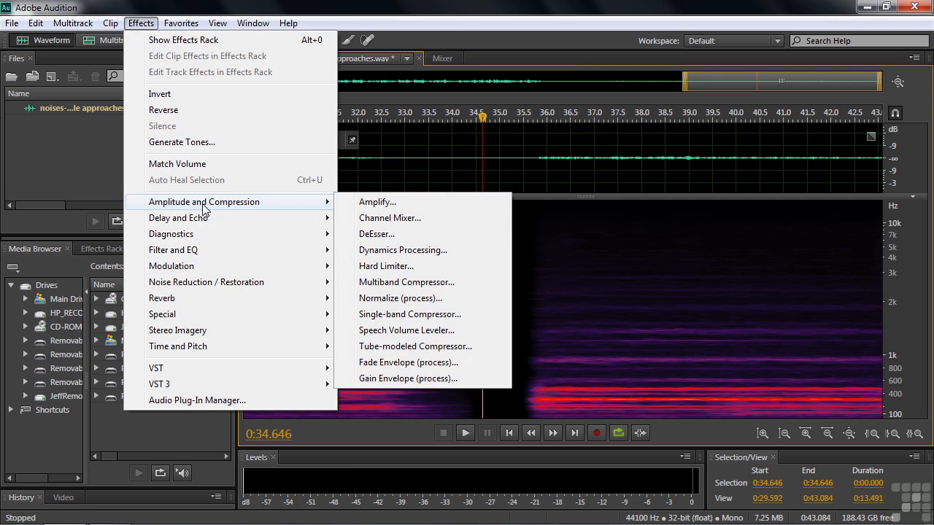
click(398, 363)
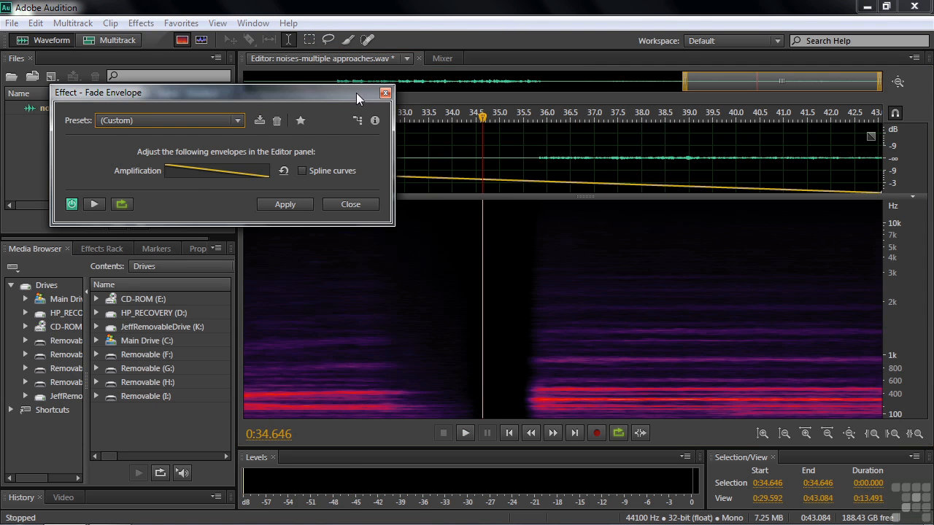
drag(357, 97, 295, 70)
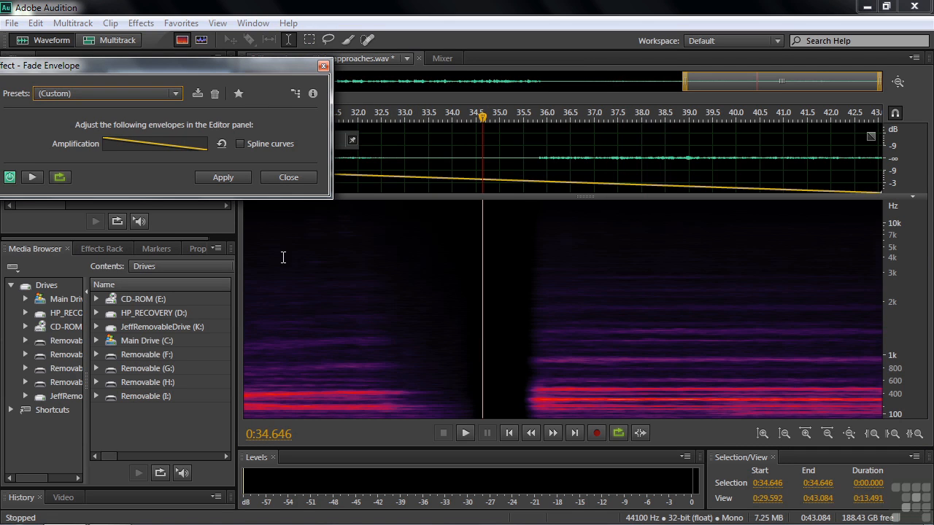
click(277, 178)
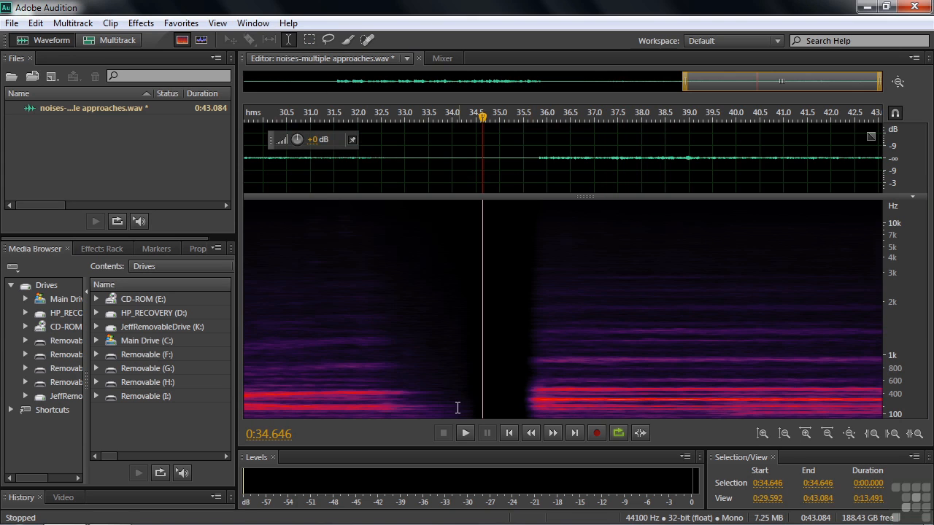
- Listen to the faded phrase ending and the silenced gap, starting at about 32.7 seconds
click(392, 392)
key(space)
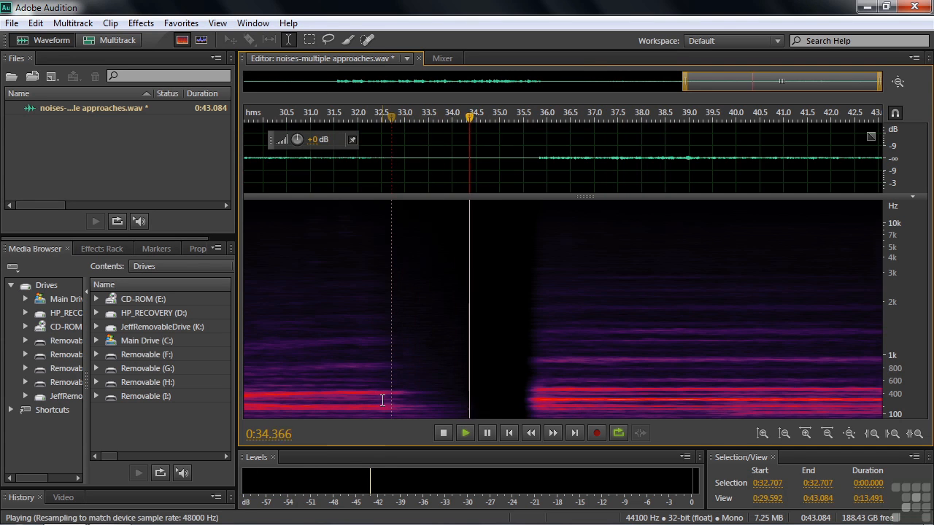
key(space)
- Mix Paste the music copied from 37 to 40 seconds over 34.768 to 37.768 seconds, with 100% copied audio, 0% existing audio and 50 ms crossfade
drag(595, 397, 733, 420)
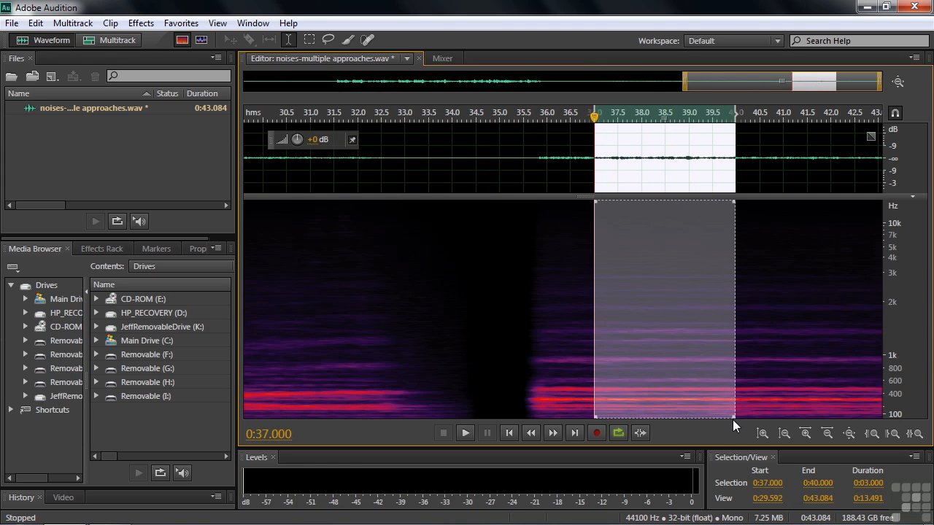
key(ctrl+c)
drag(670, 117, 560, 125)
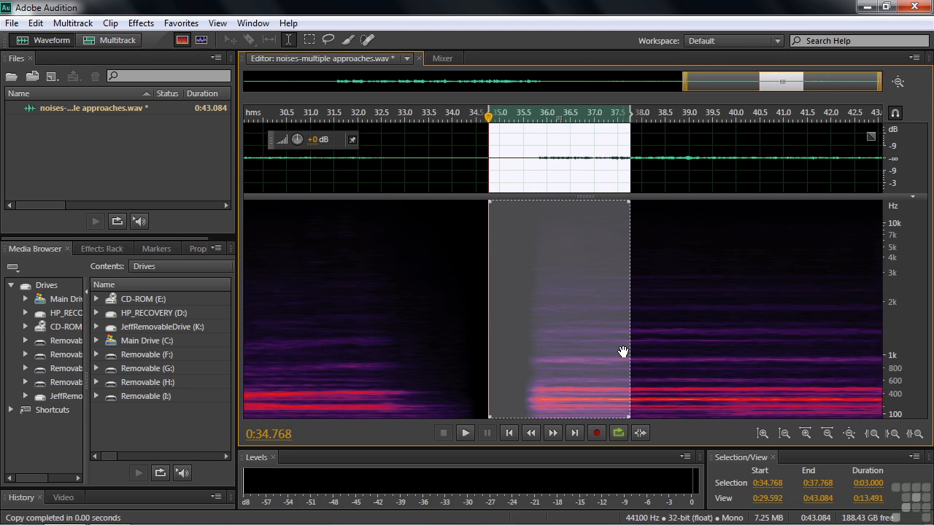
click(11, 23)
mouse_move(35, 23)
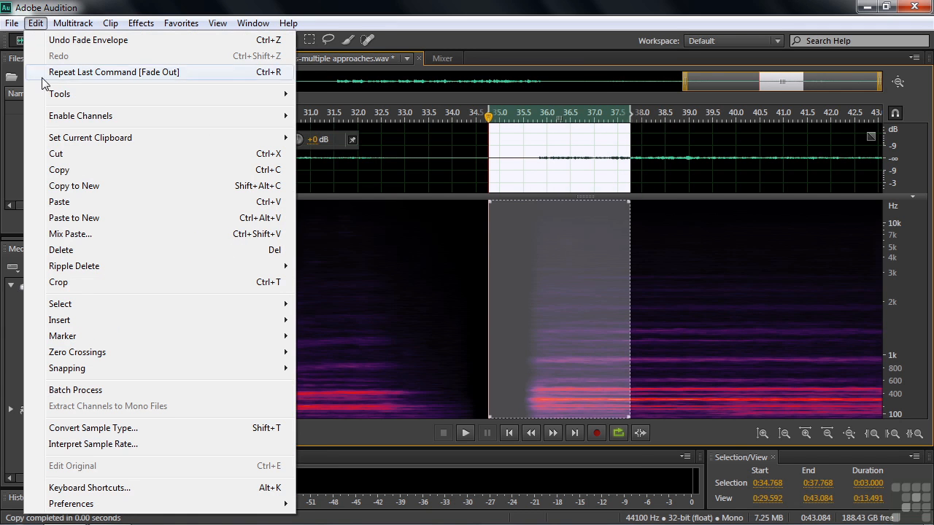
click(70, 235)
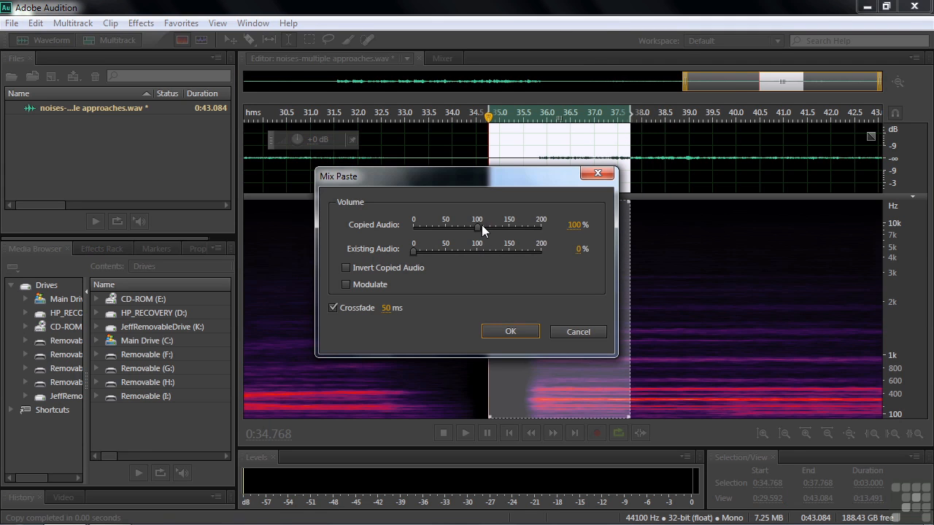
click(502, 331)
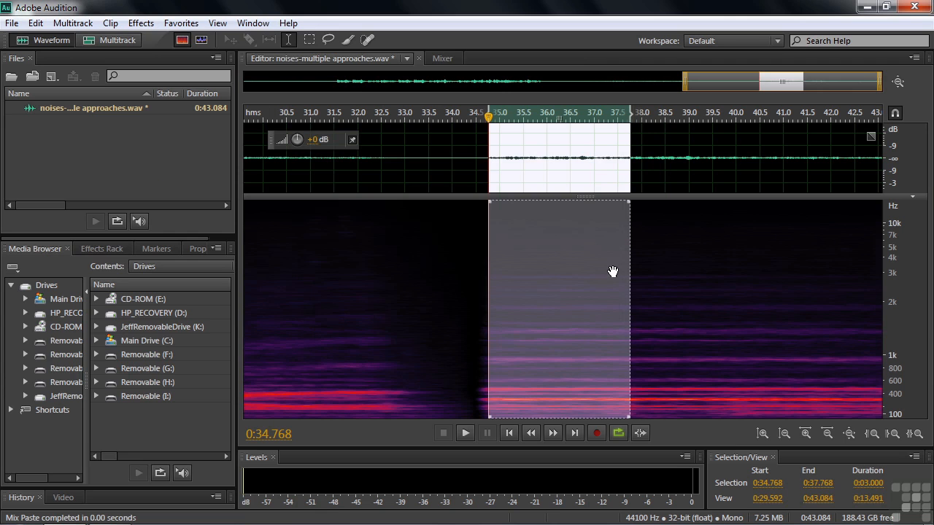
- Set up a Fade Envelope over the pasted music from 34.5 to 37 seconds that rises linearly from silence to full level
click(422, 292)
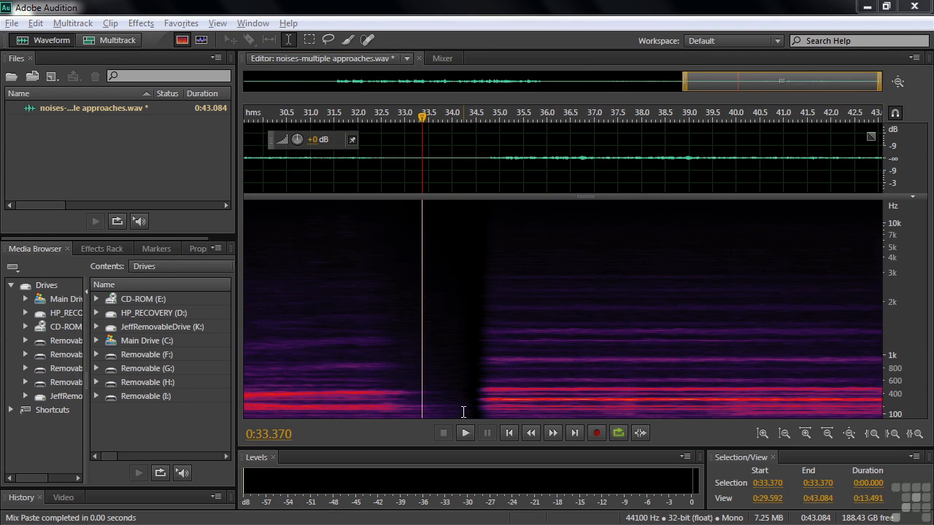
drag(476, 410, 591, 422)
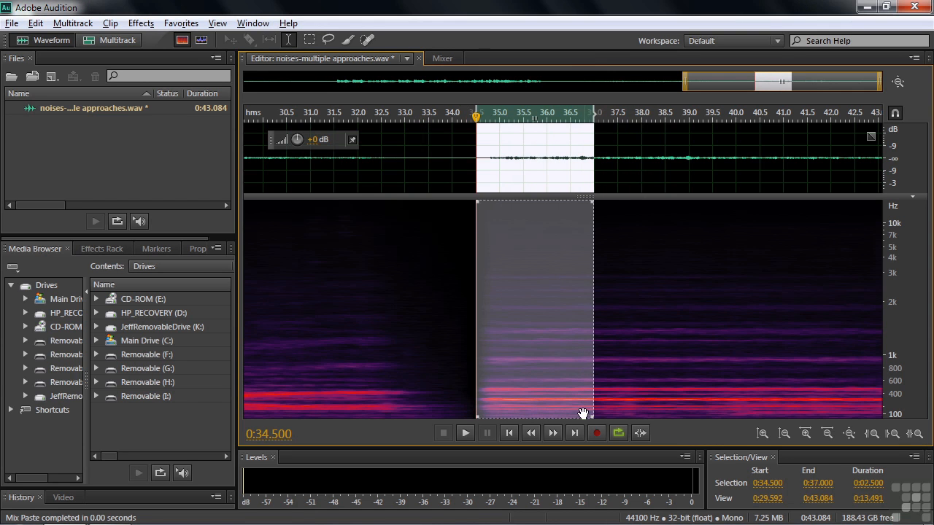
click(135, 26)
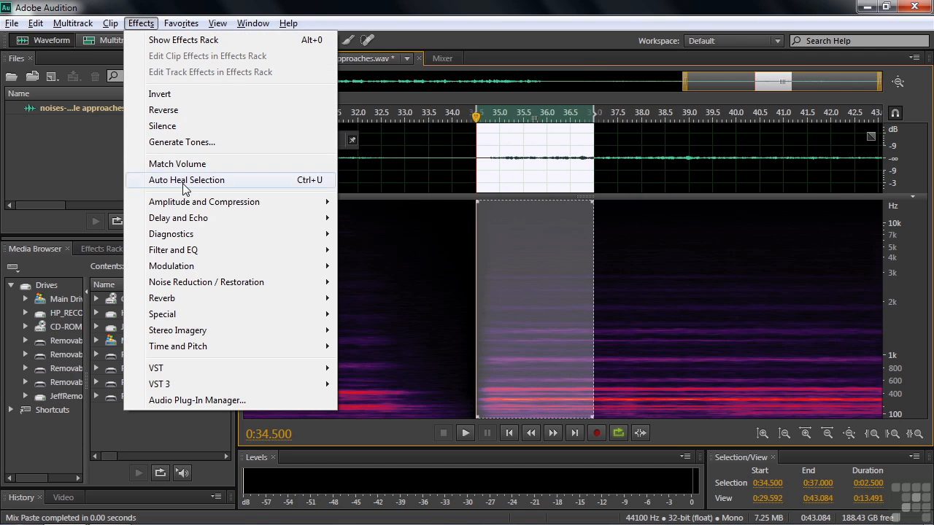
mouse_move(189, 203)
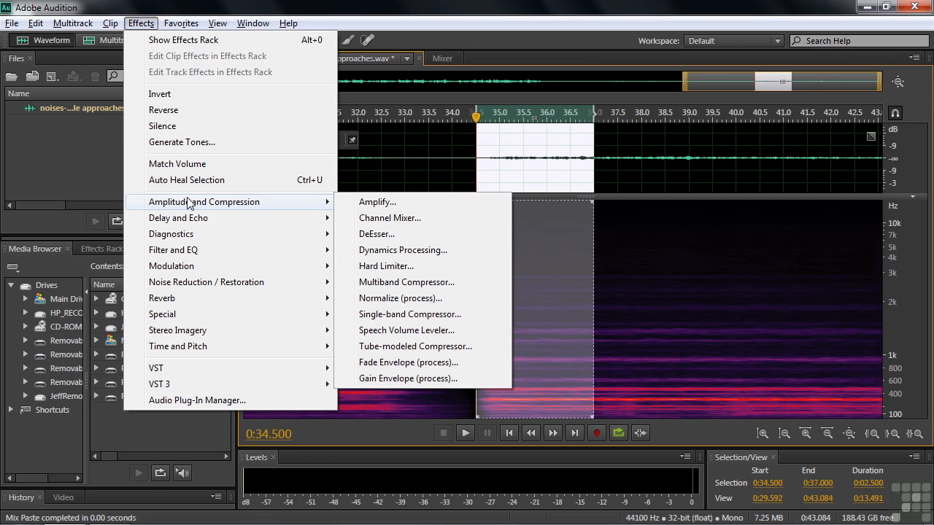
click(379, 365)
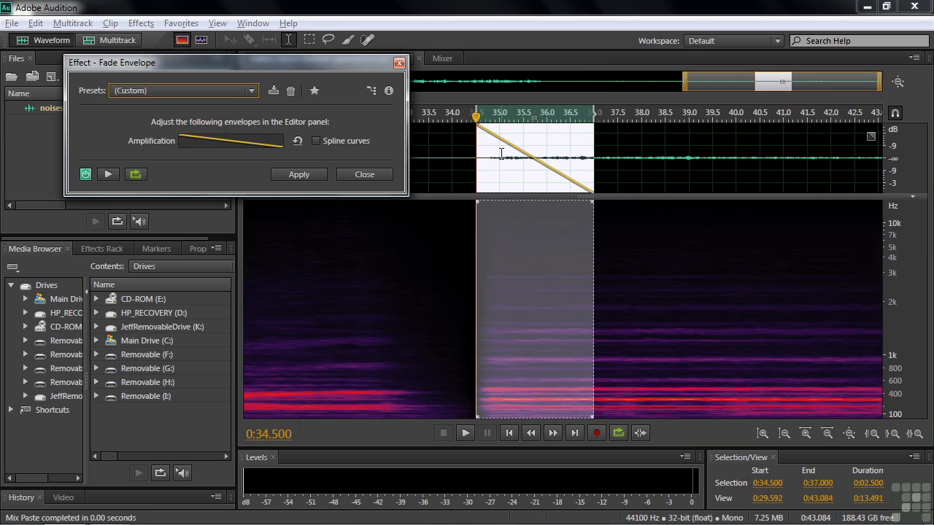
drag(479, 128, 479, 194)
drag(593, 196, 592, 120)
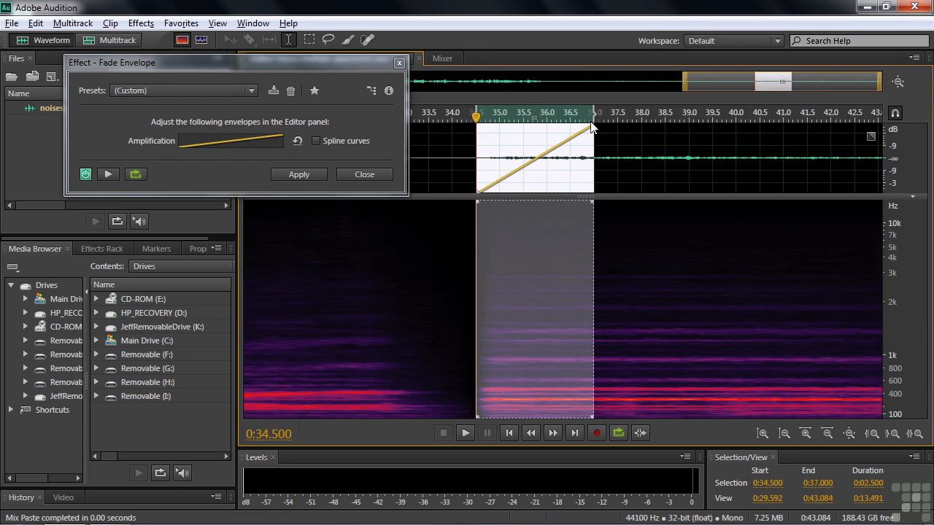
- Add a midpoint to the fade envelope at about 35.4 seconds and bow it upward using spline curves
drag(536, 161, 524, 155)
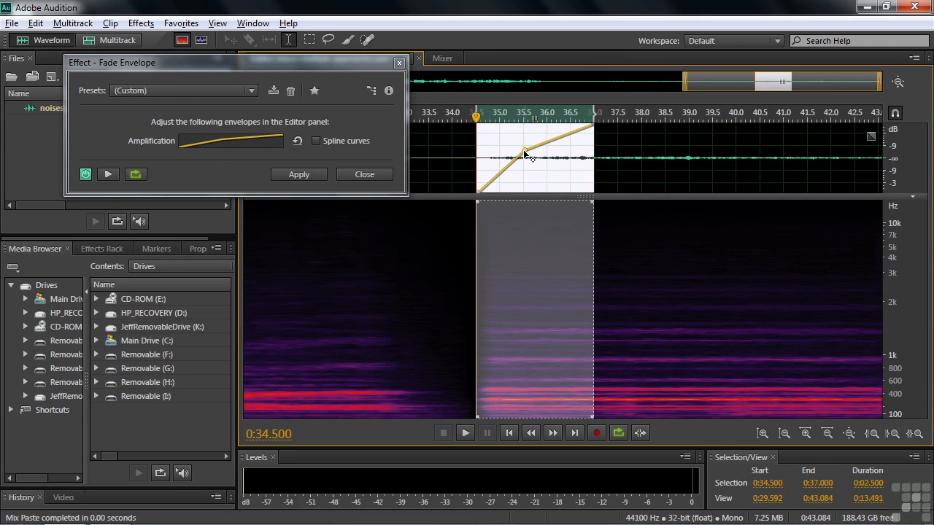
click(316, 141)
drag(524, 150, 516, 138)
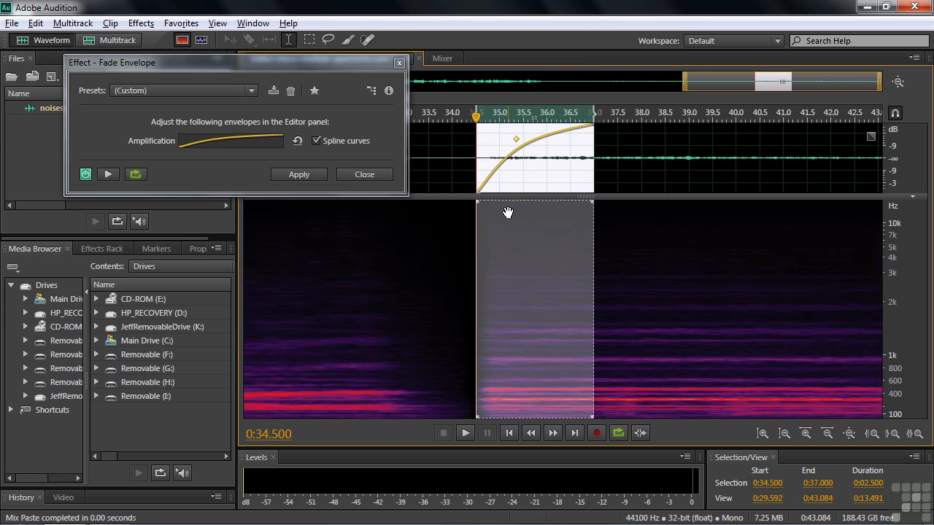
- Preview the fade-in, lower its midpoint slightly for a gentler upward bow, and apply the envelope
click(110, 174)
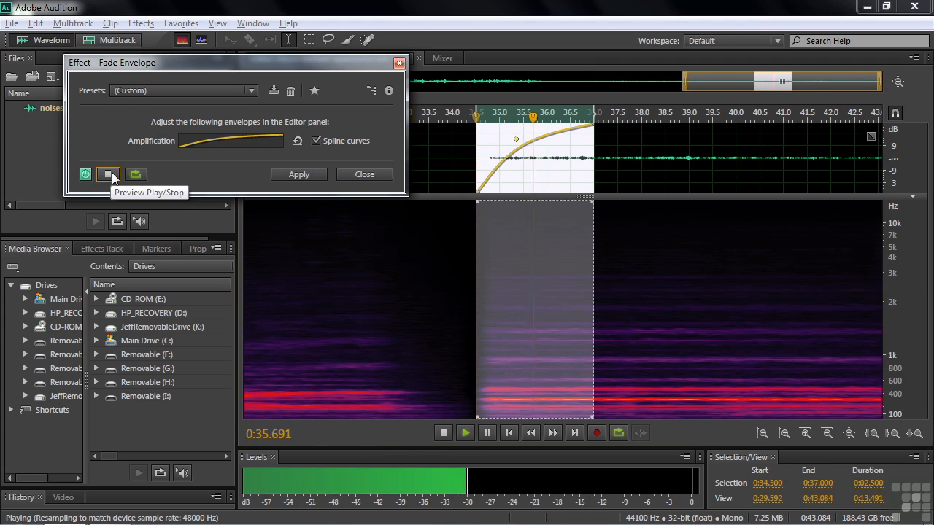
click(110, 173)
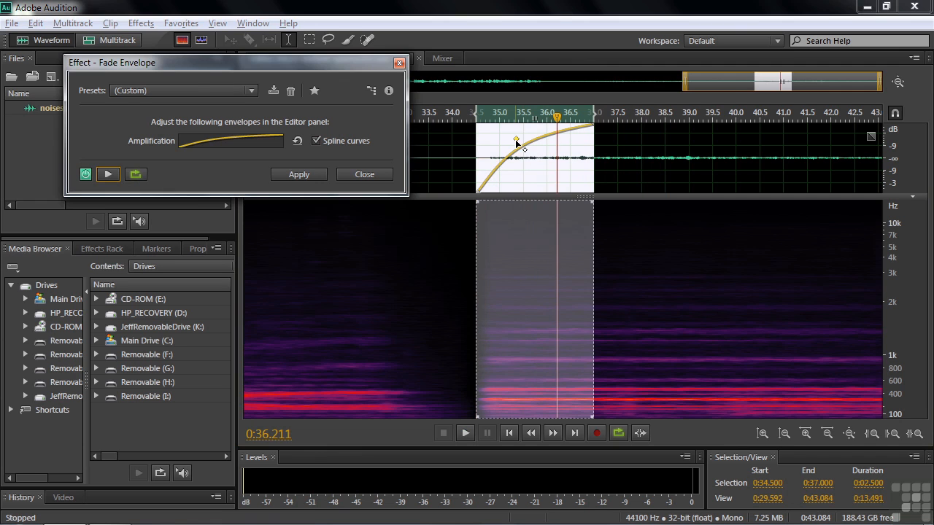
drag(525, 151, 527, 153)
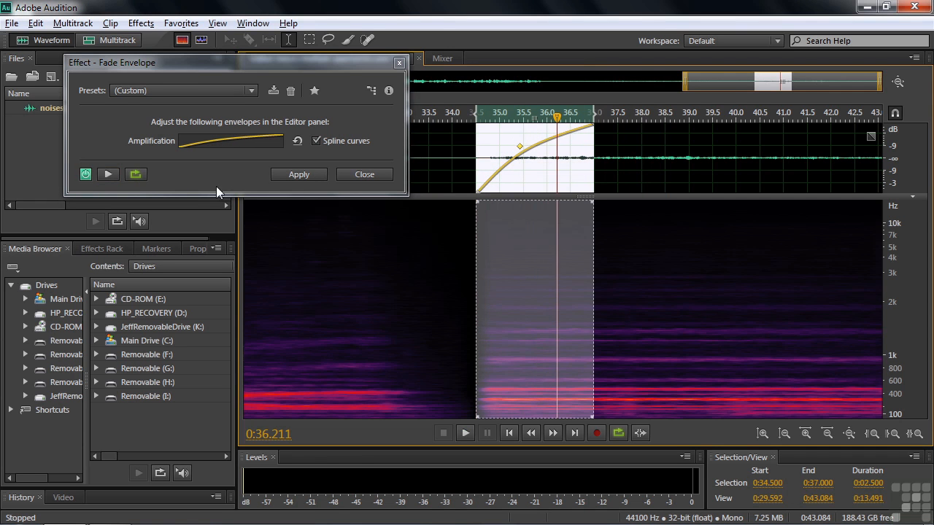
click(108, 175)
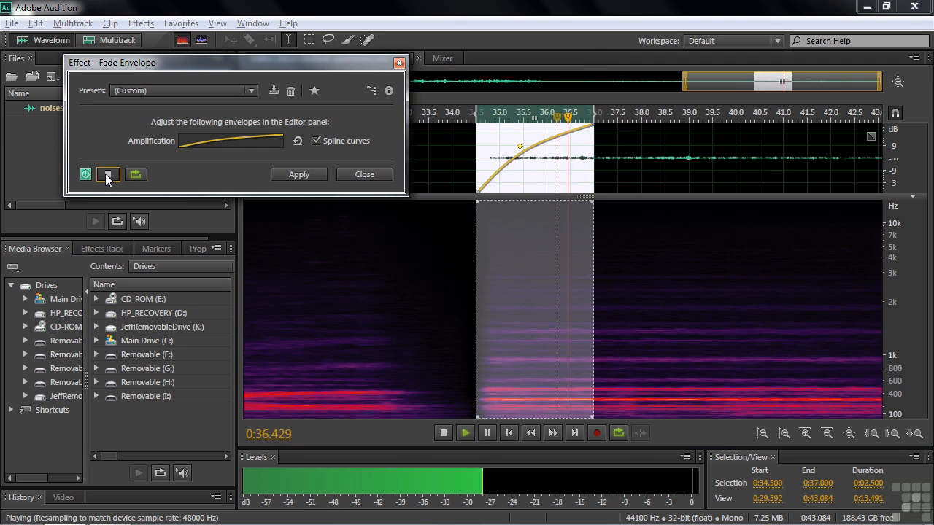
click(108, 175)
click(299, 174)
- Listen to the transition from about 31.26 seconds and undo the applied Fade Envelope
click(323, 307)
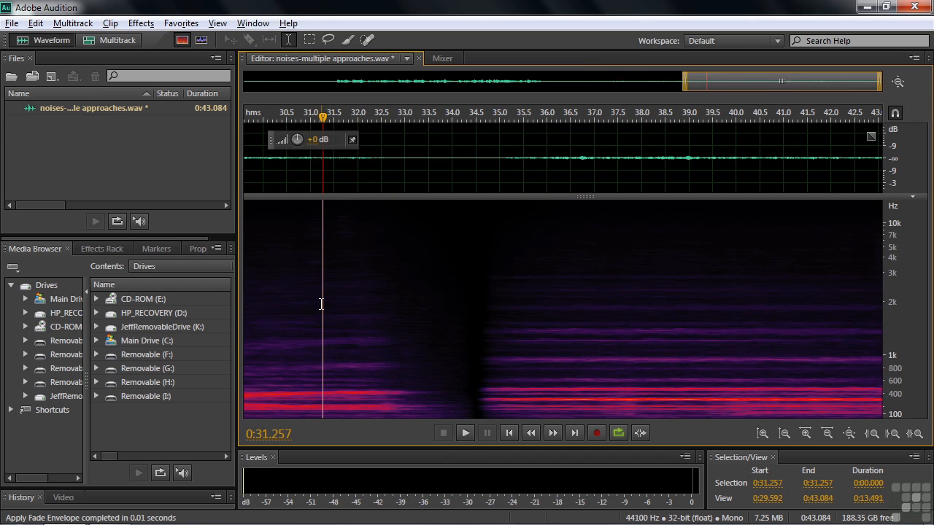
key(space)
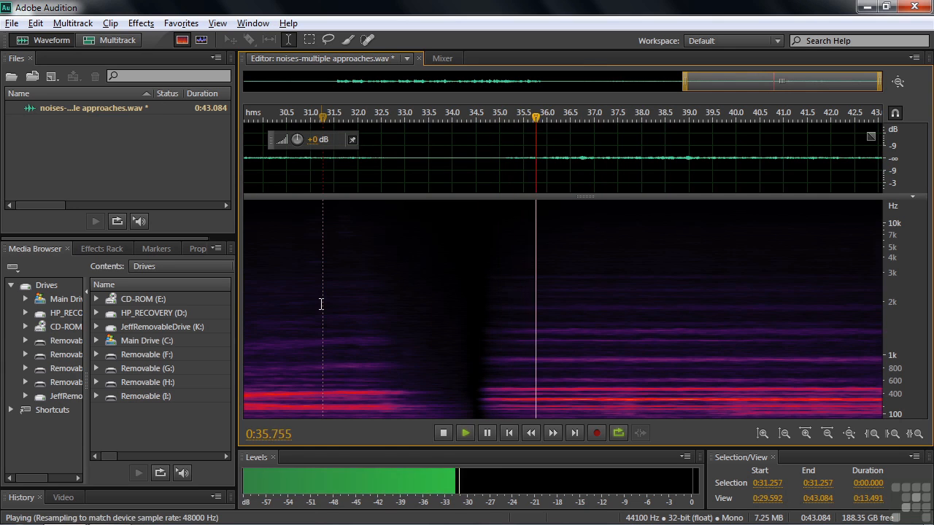
key(space)
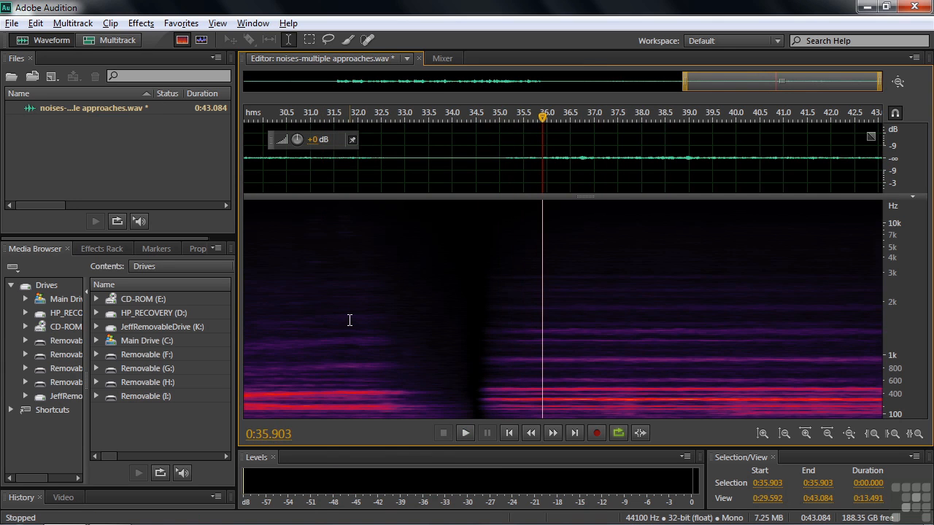
key(ctrl+z)
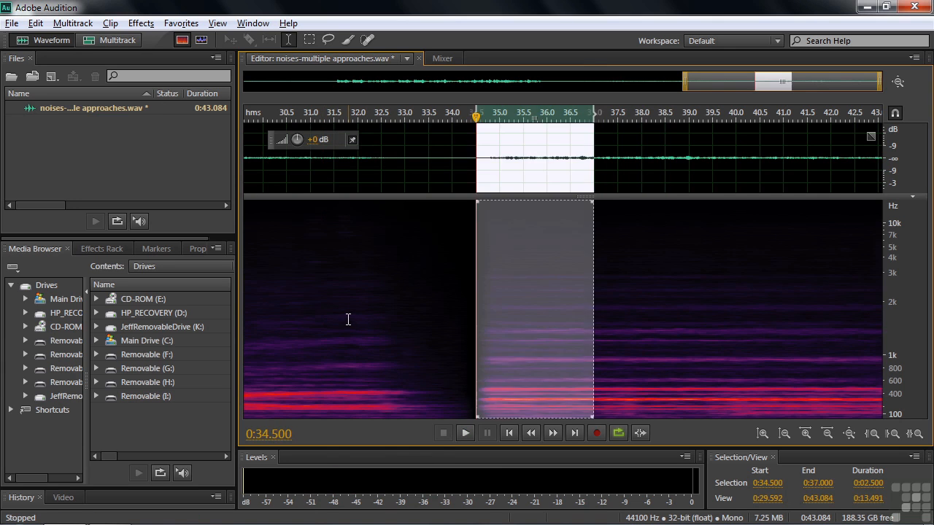
- Apply a Fade Envelope from 34.5 to 37 seconds with its midpoint pulled low at about 36 seconds for a slow-starting fade-in
click(141, 22)
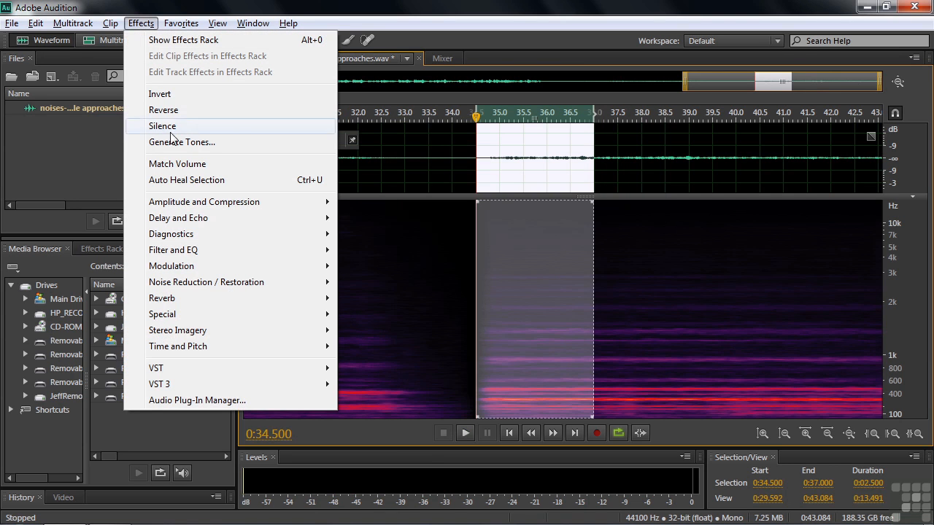
mouse_move(197, 204)
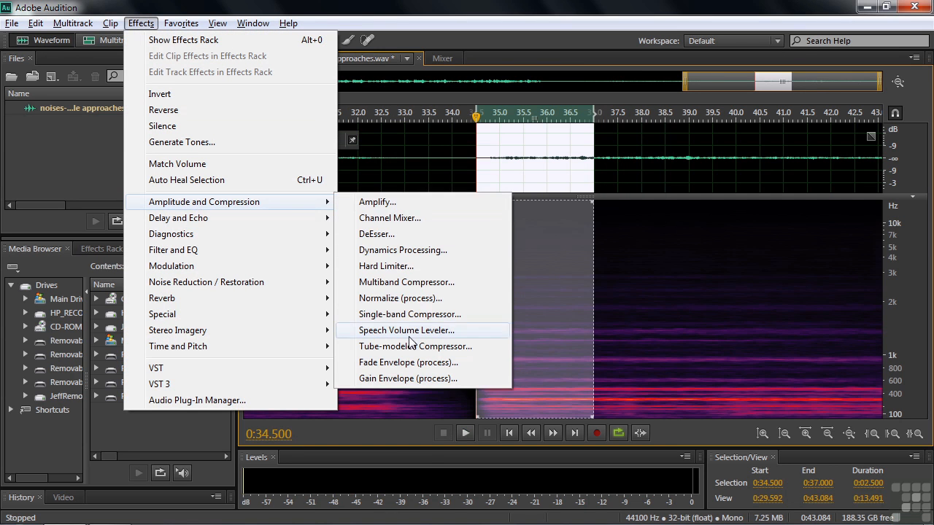
click(415, 367)
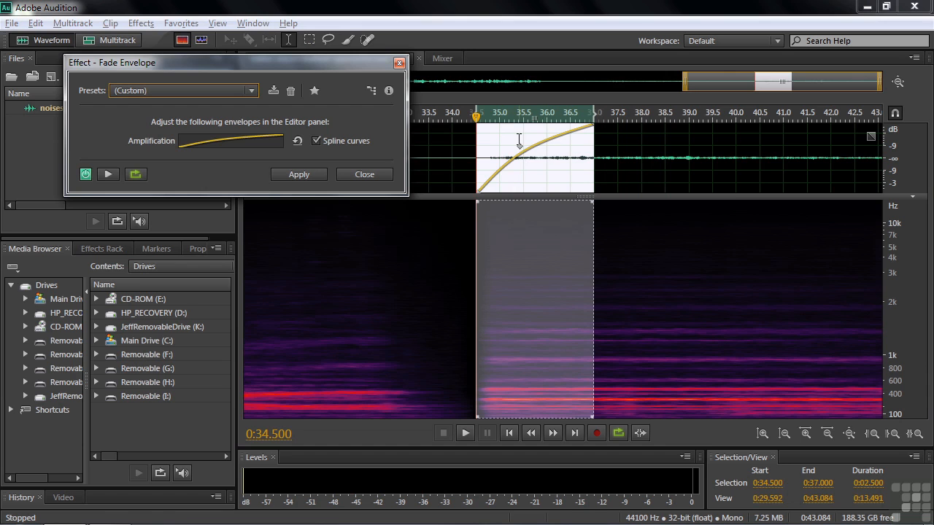
drag(523, 147, 549, 184)
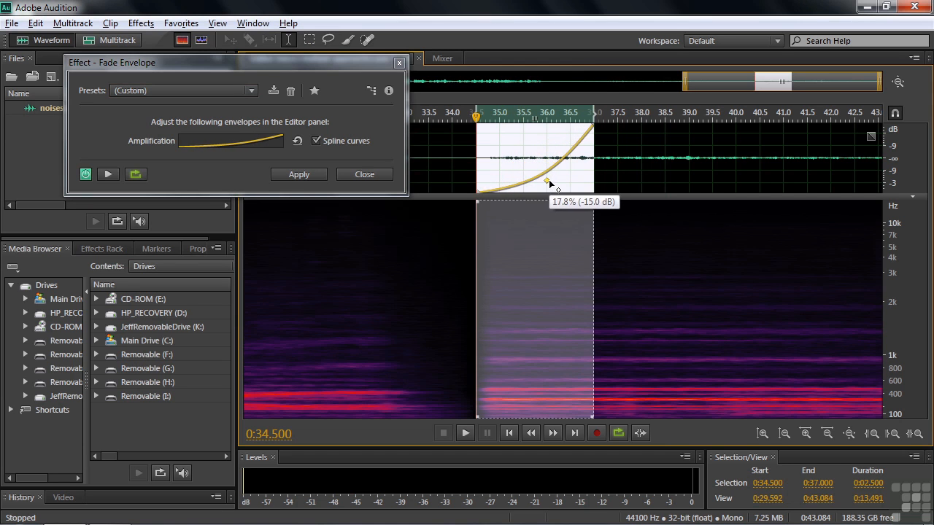
click(108, 175)
click(320, 178)
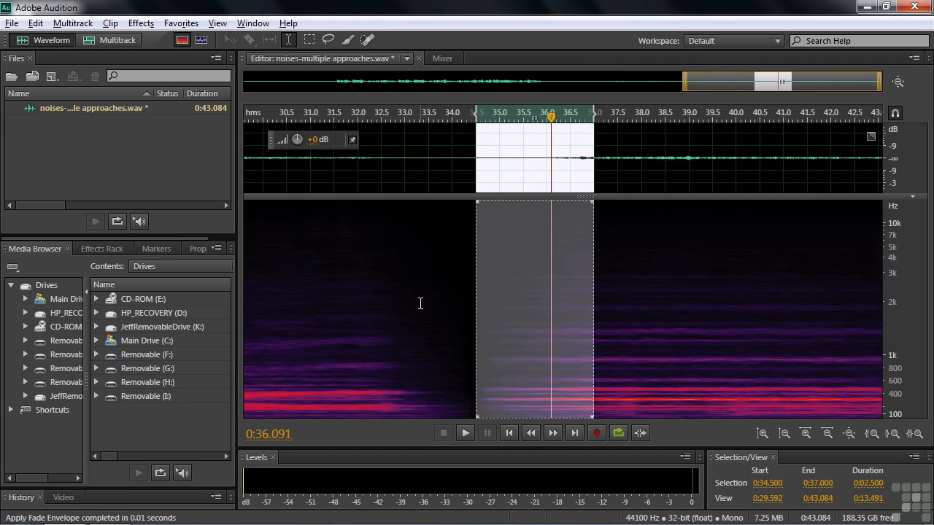
- Listen to the reworked fade-out and fade-in from about 32.69 seconds, and show the entire file
click(391, 308)
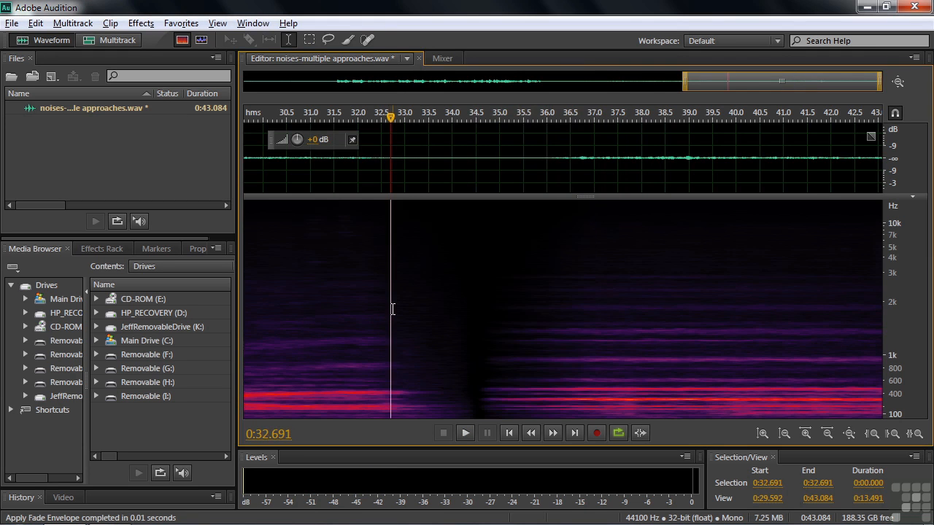
key(space)
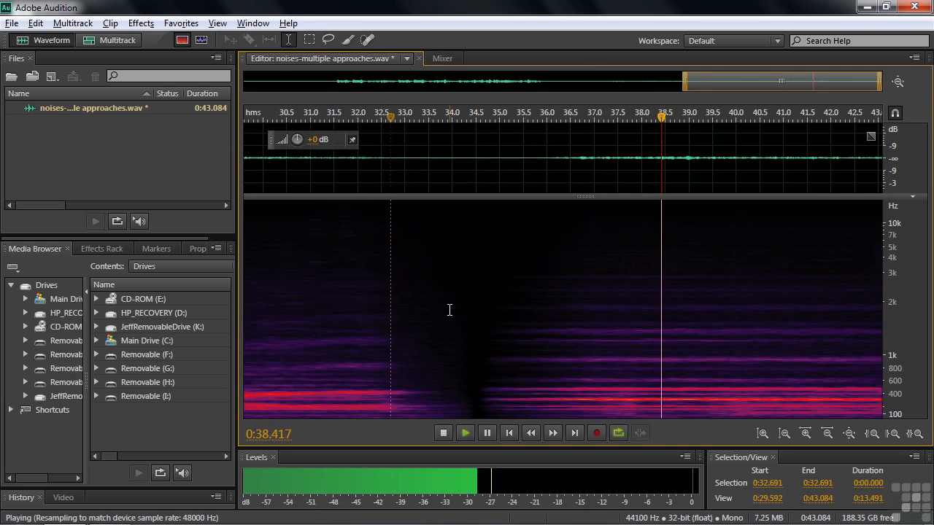
key(space)
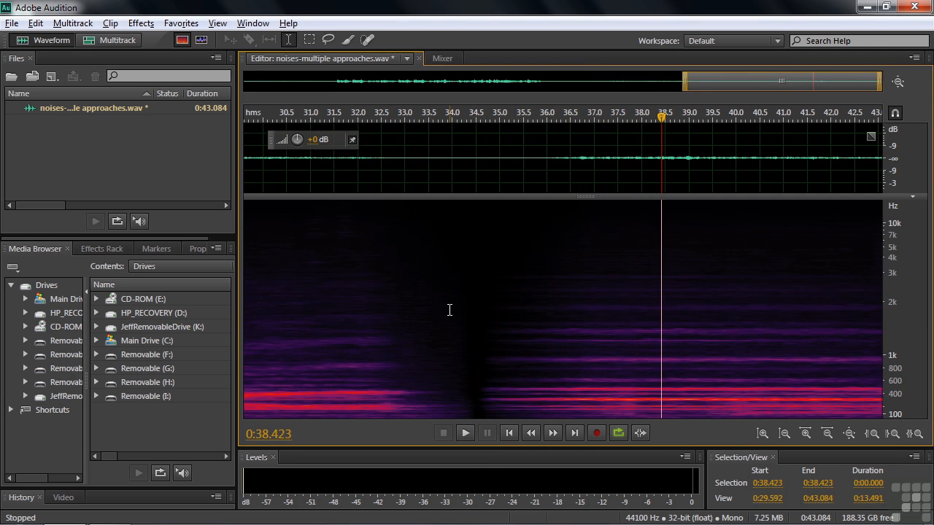
key(backslash)
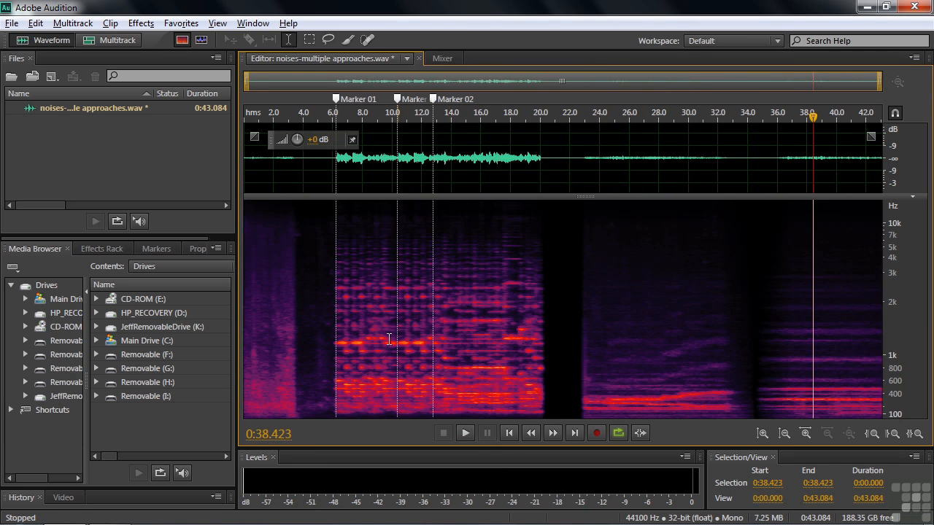